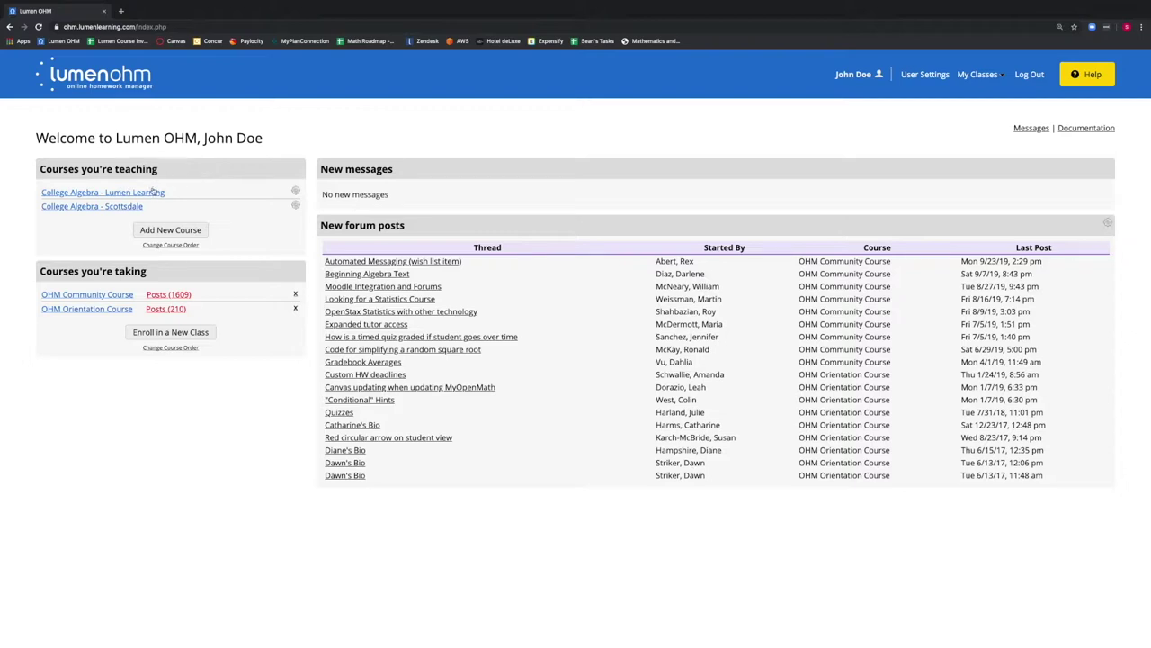
Open the College Algebra - Lumen Learning course and bring up the question editor for Exam 1.
left_click(152, 192)
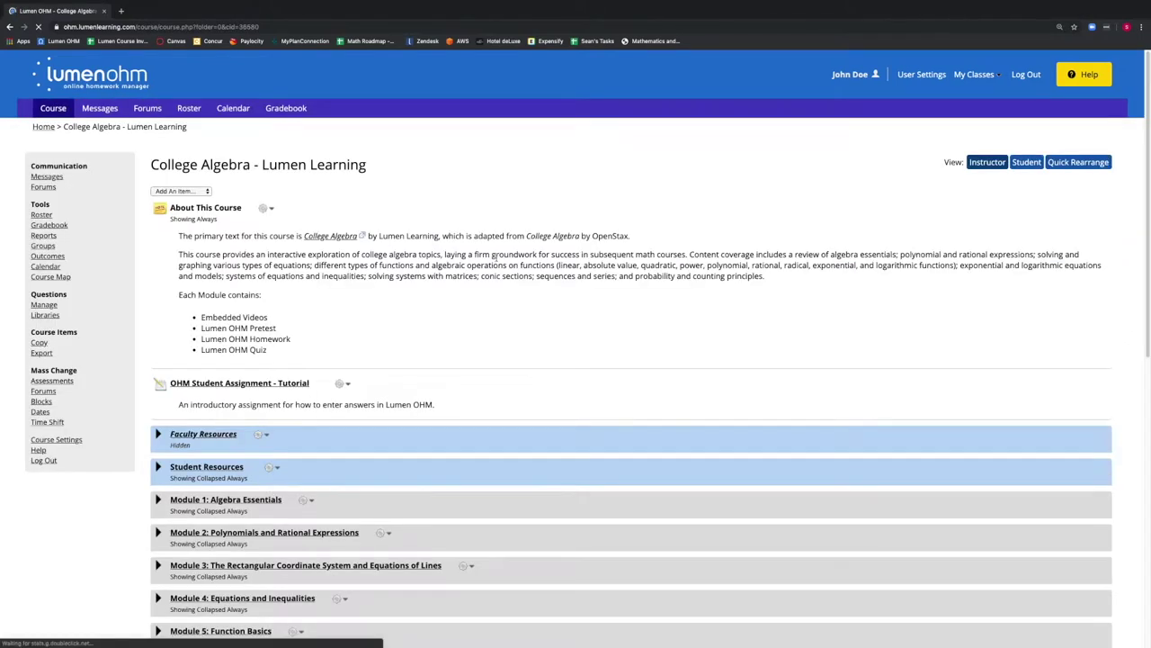
scroll(498, 258, "down", 1)
scroll(498, 258, "down", 3)
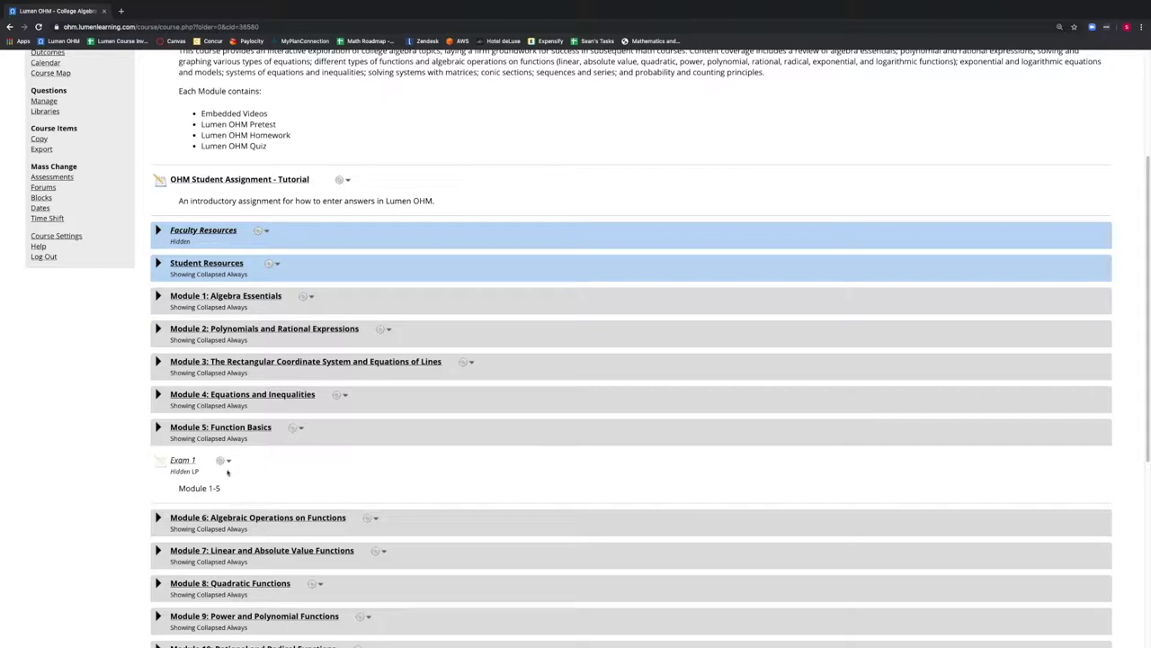
left_click(222, 460)
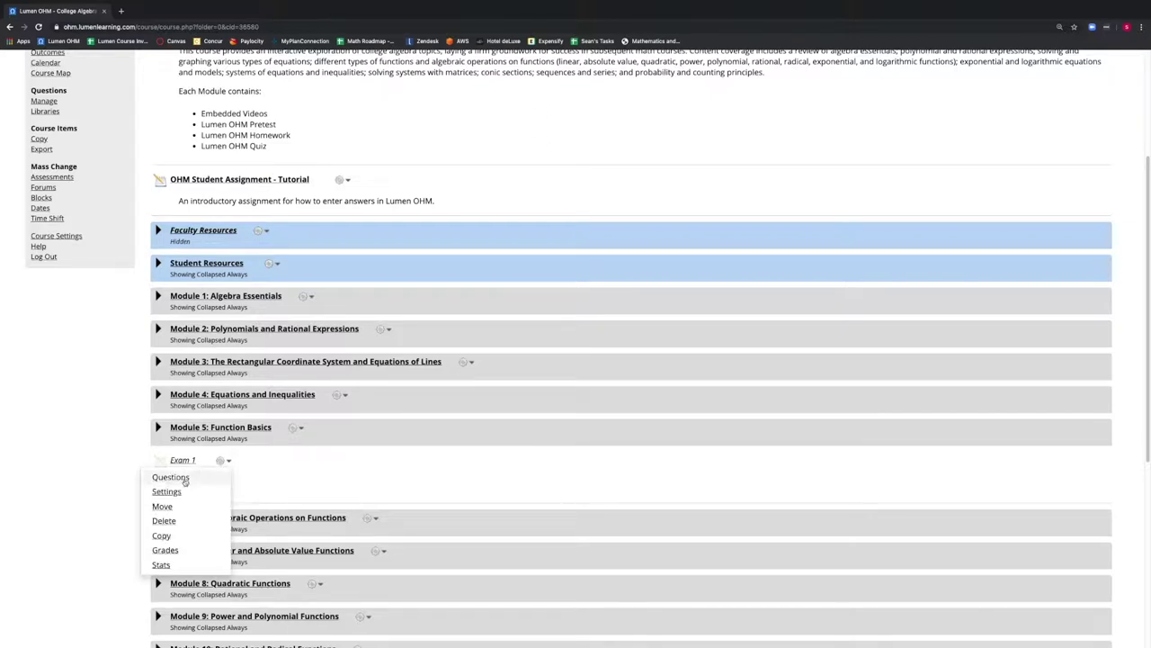
left_click(185, 479)
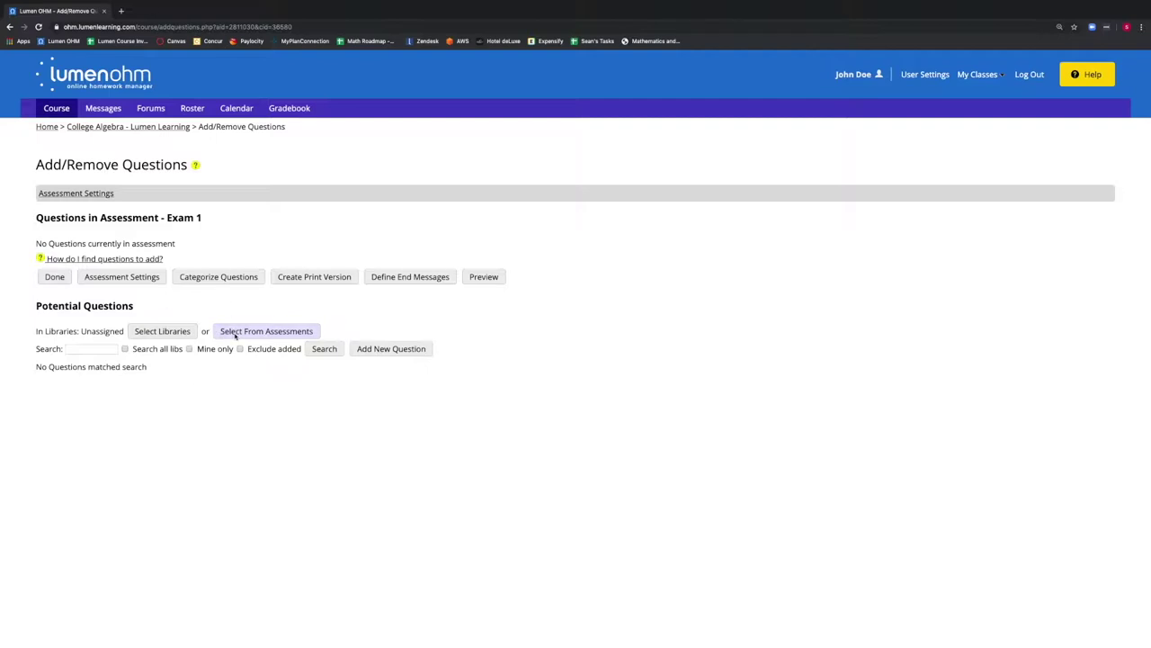
Use the Module 1 through Module 5 quizzes as the source assessments for potential exam questions.
left_click(236, 334)
scroll(267, 309, "down", 1)
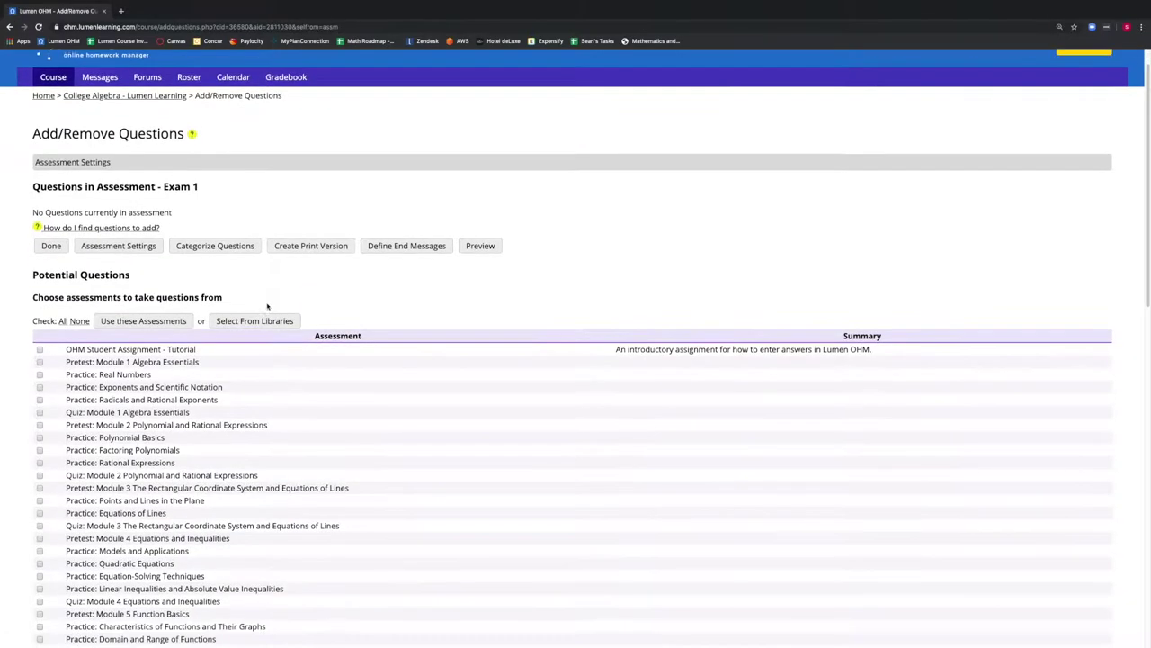
scroll(267, 307, "down", 3)
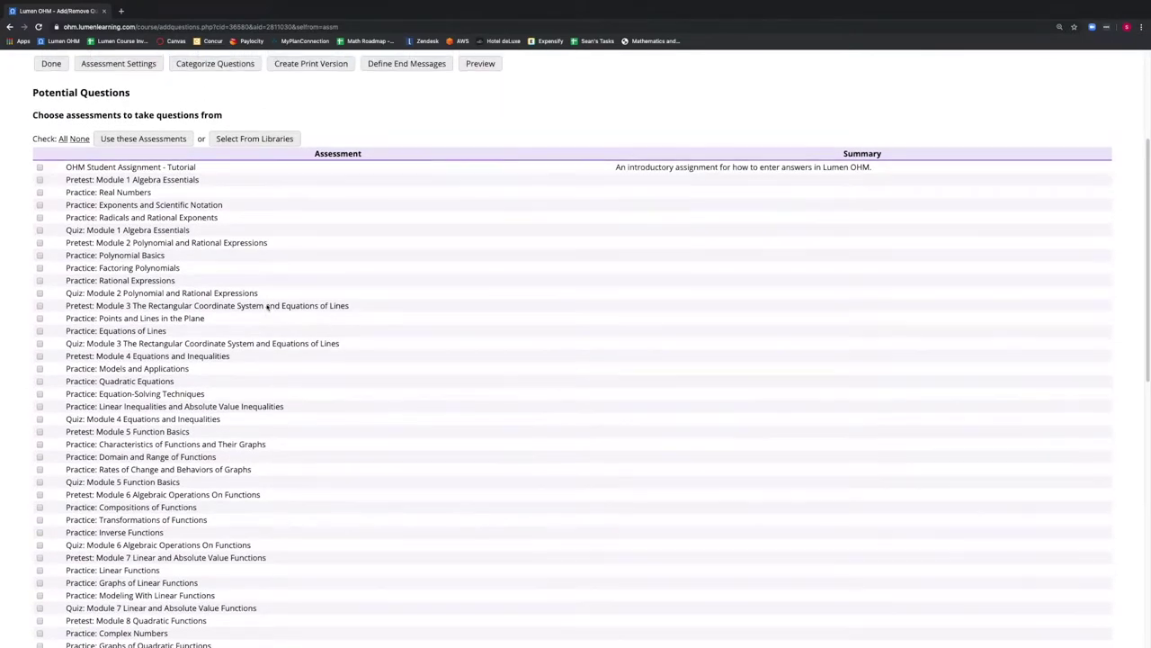
left_click(40, 265)
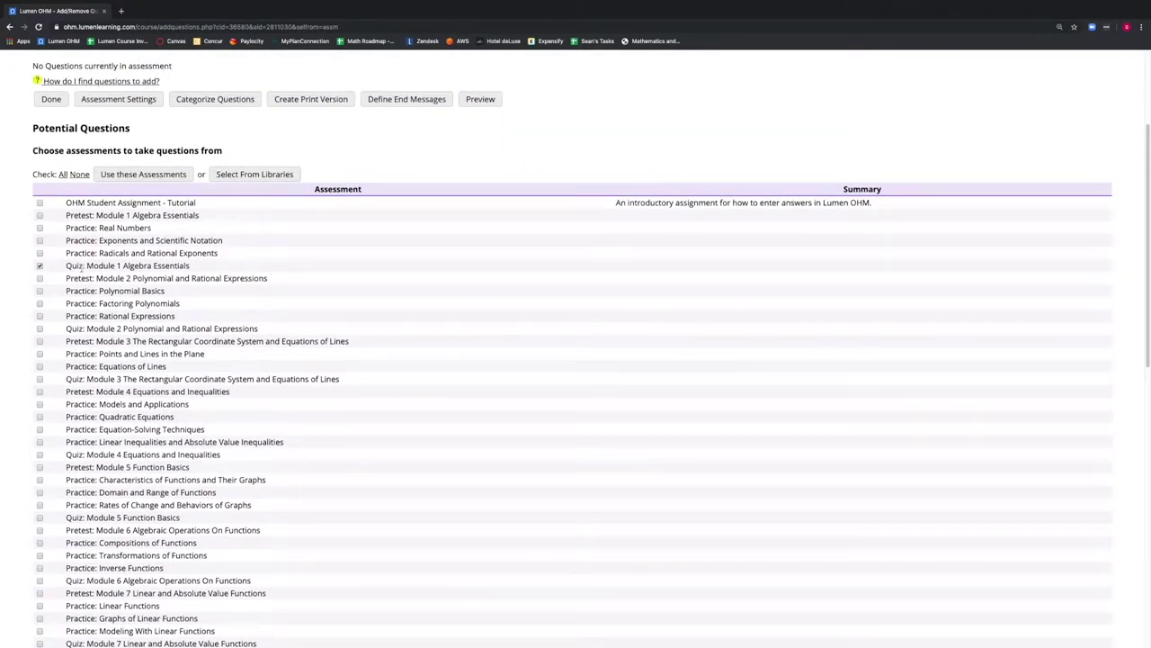
left_click(40, 328)
left_click(40, 379)
left_click(40, 455)
left_click(39, 517)
scroll(119, 445, "down", 1)
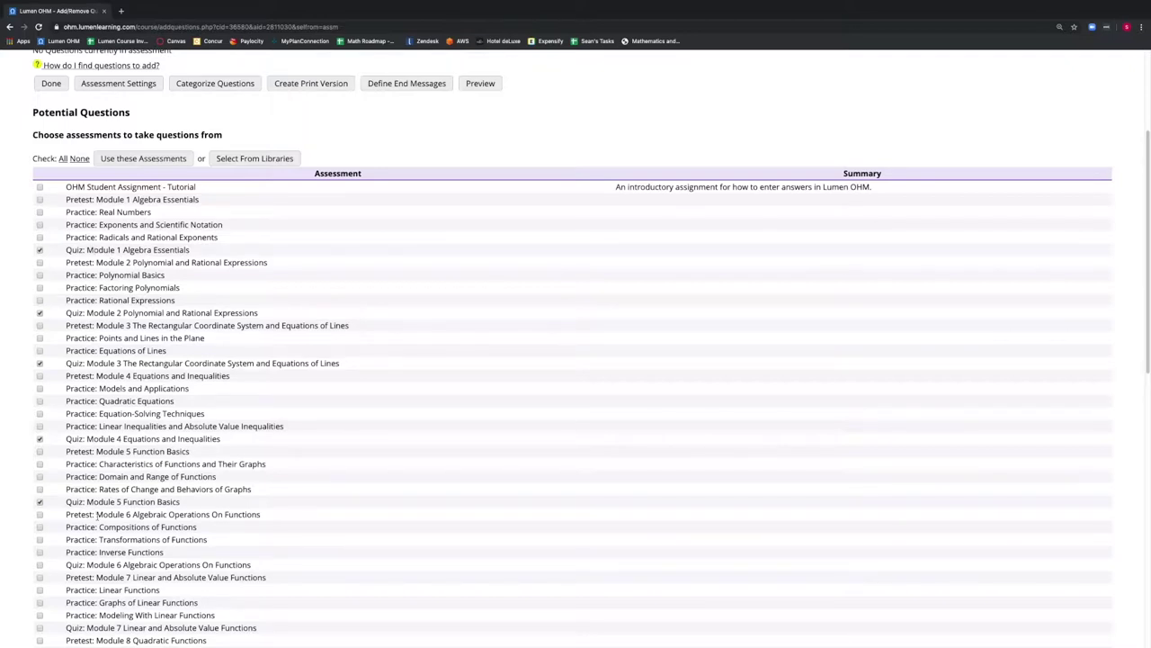
left_click(147, 161)
Add the first question from each of the five module quizzes to Exam 1 using the default settings.
scroll(390, 302, "down", 2)
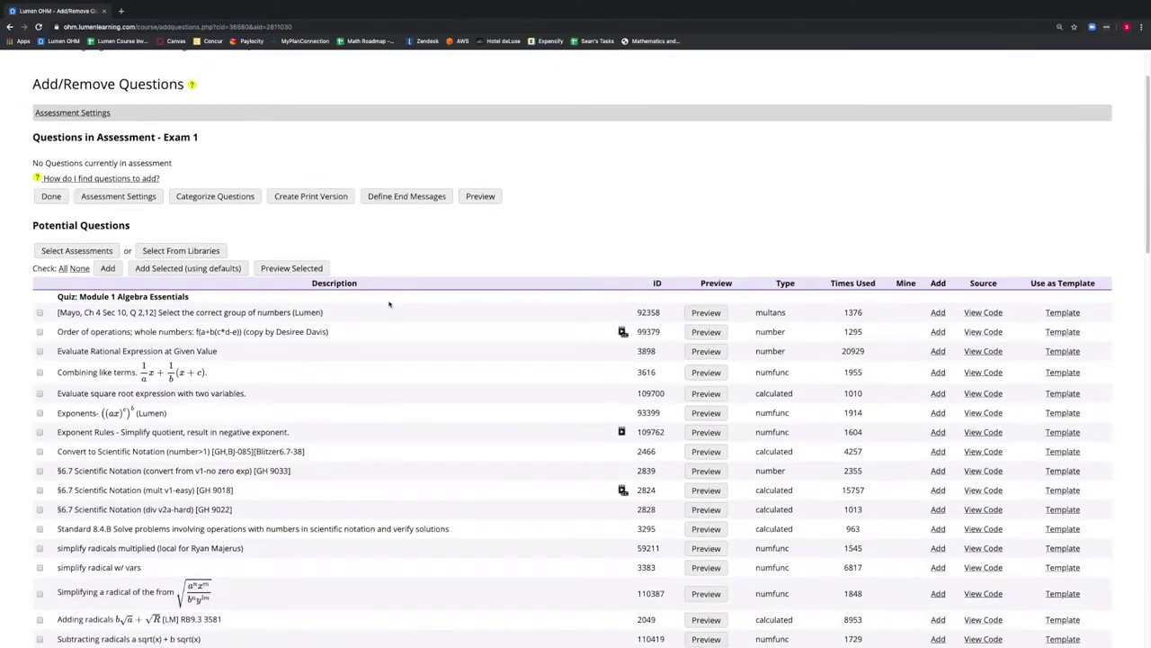
scroll(391, 302, "down", 2)
scroll(107, 181, "up", 1)
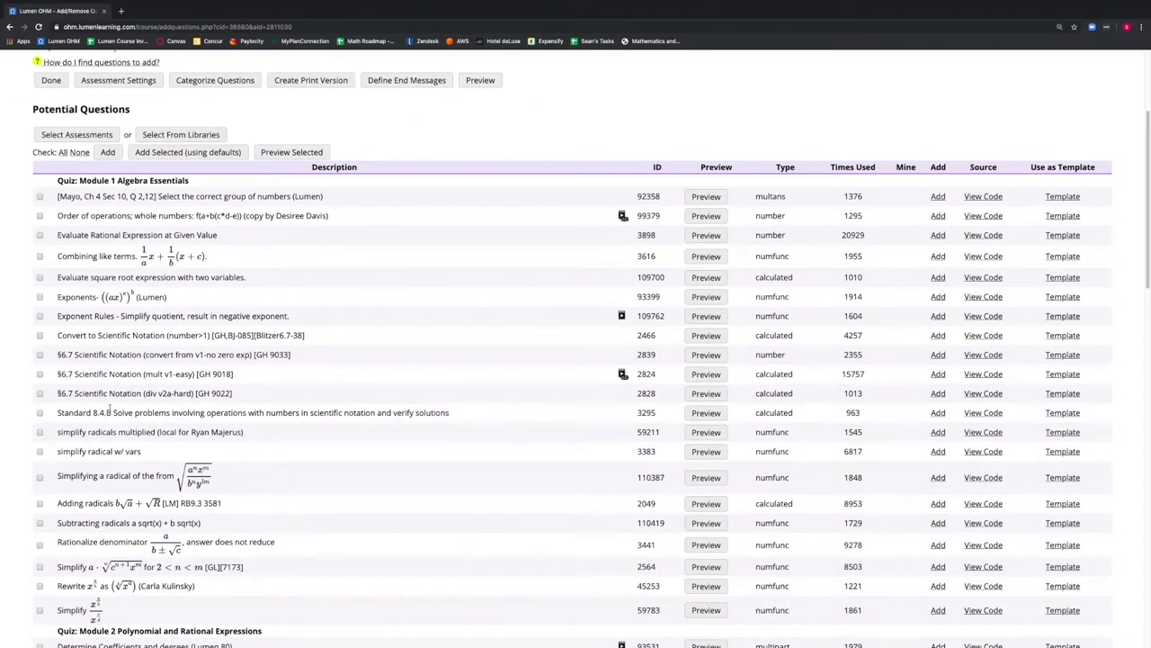
scroll(109, 409, "down", 15)
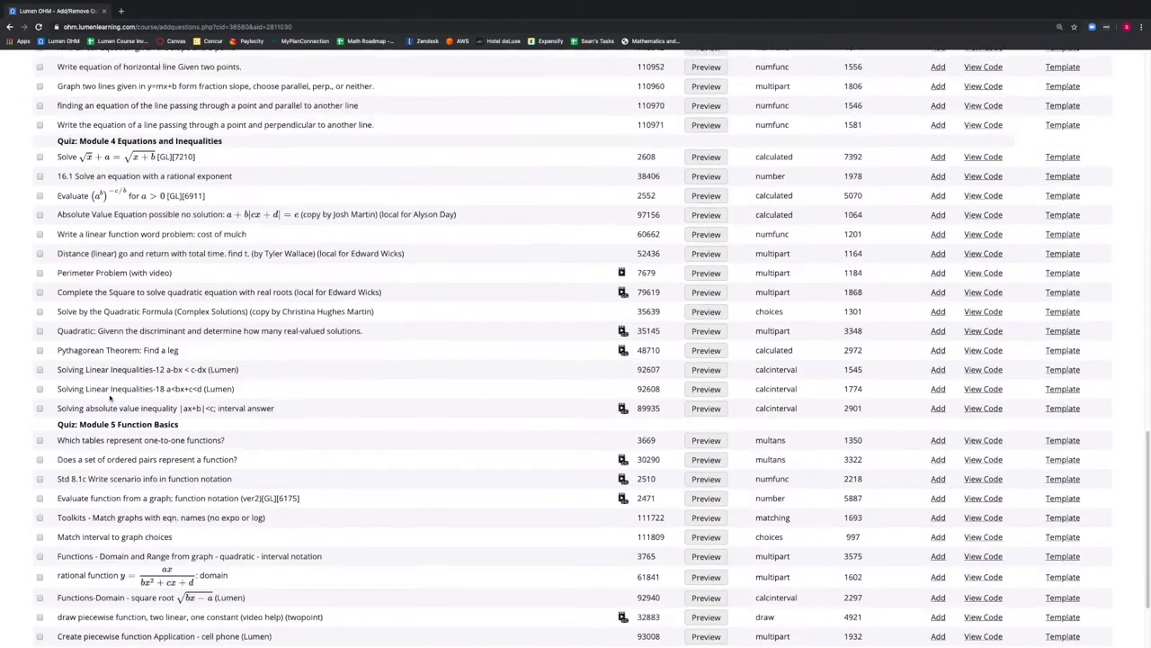
scroll(110, 397, "up", 15)
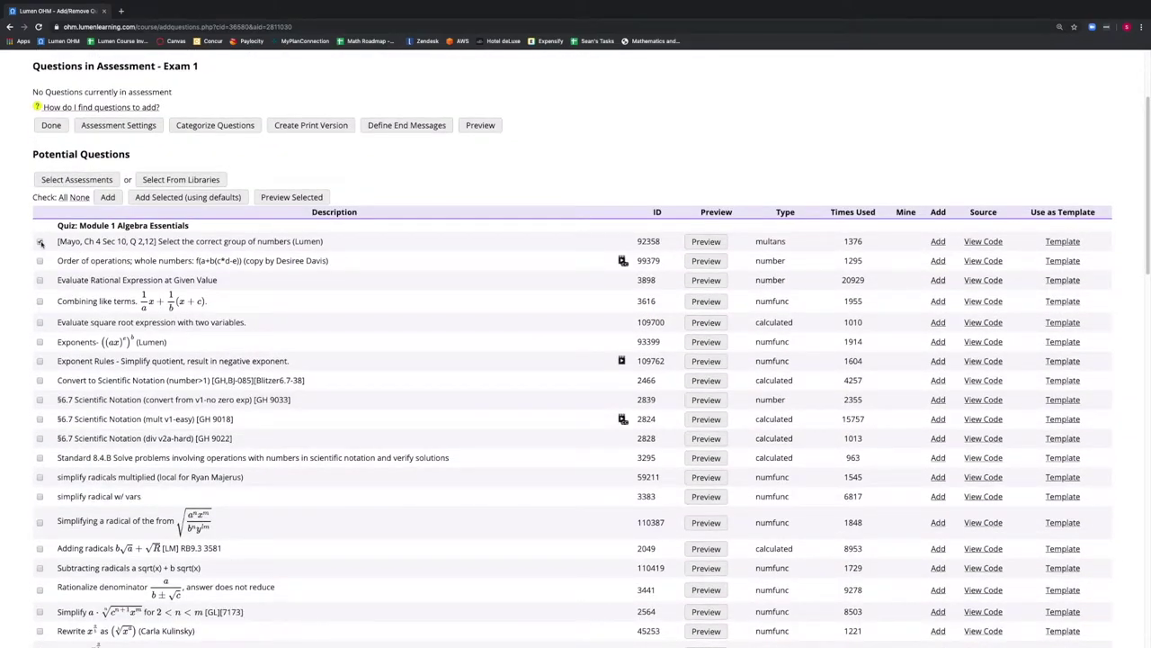
scroll(45, 324, "down", 5)
scroll(111, 397, "down", 10)
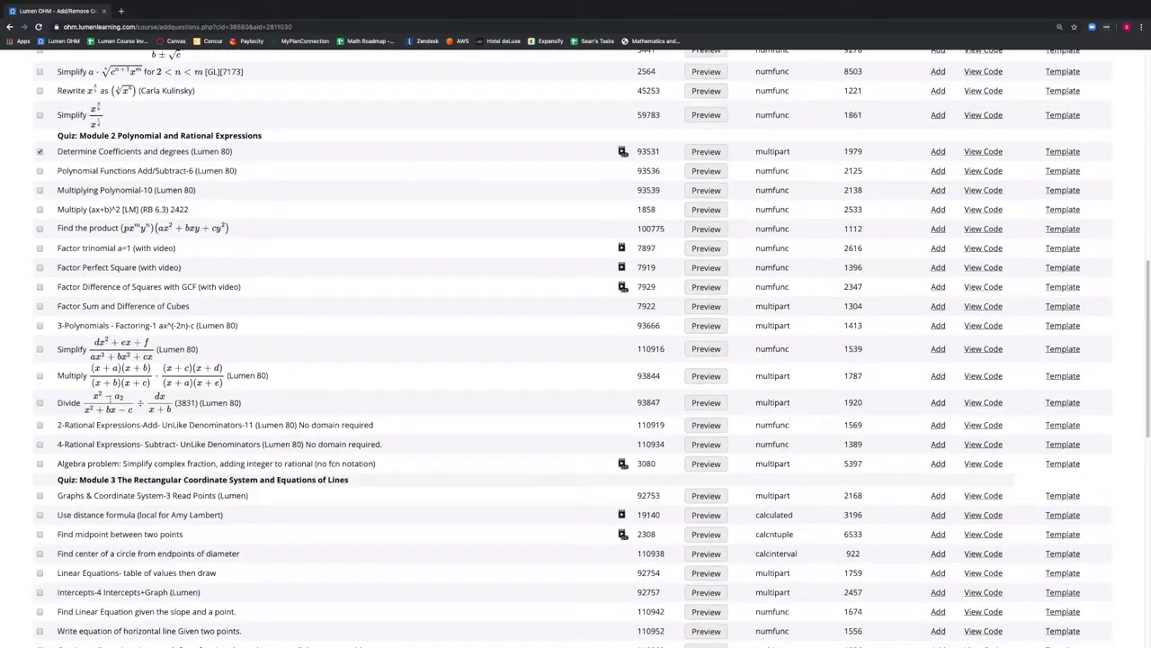
scroll(48, 455, "down", 7)
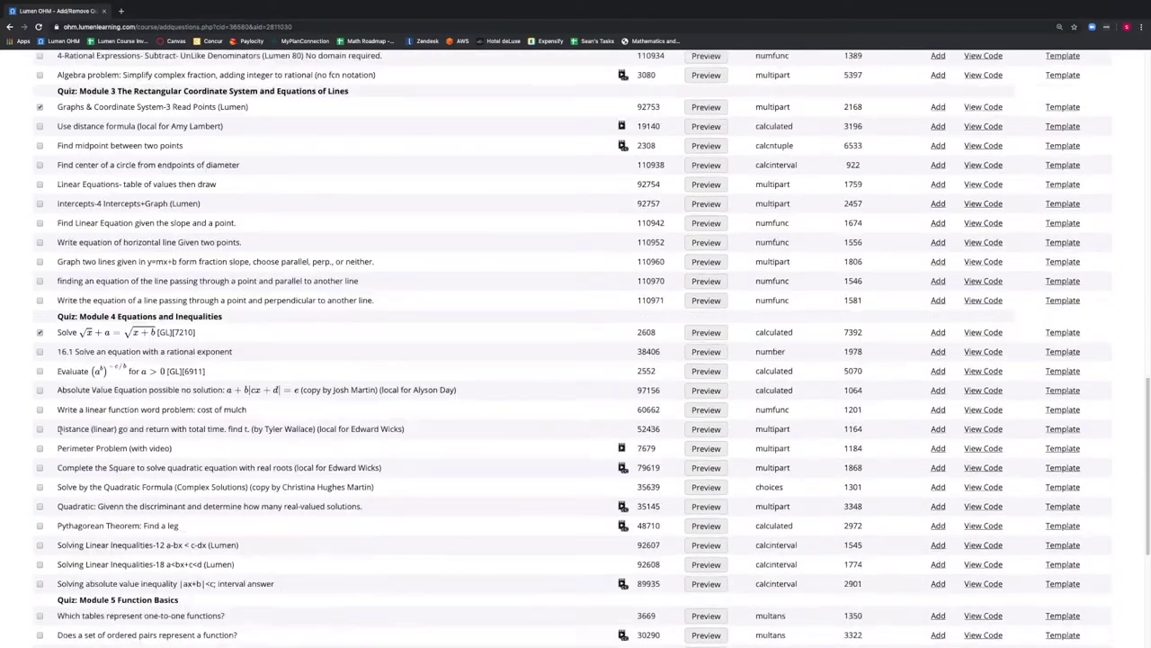
scroll(298, 372, "up", 20)
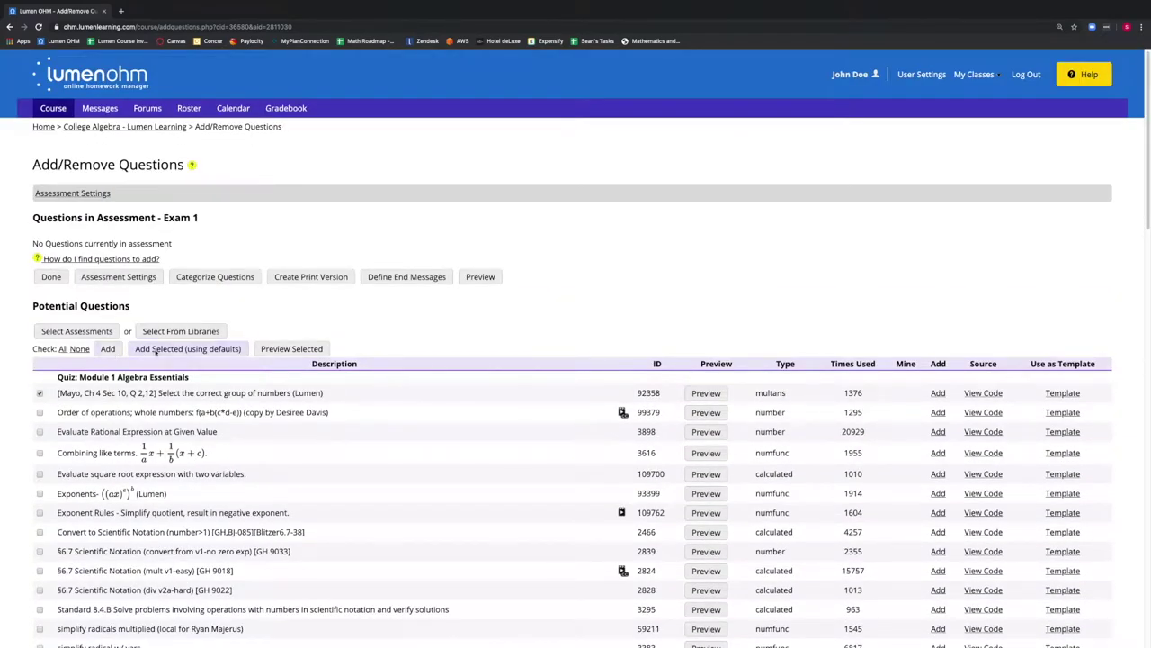
left_click(156, 350)
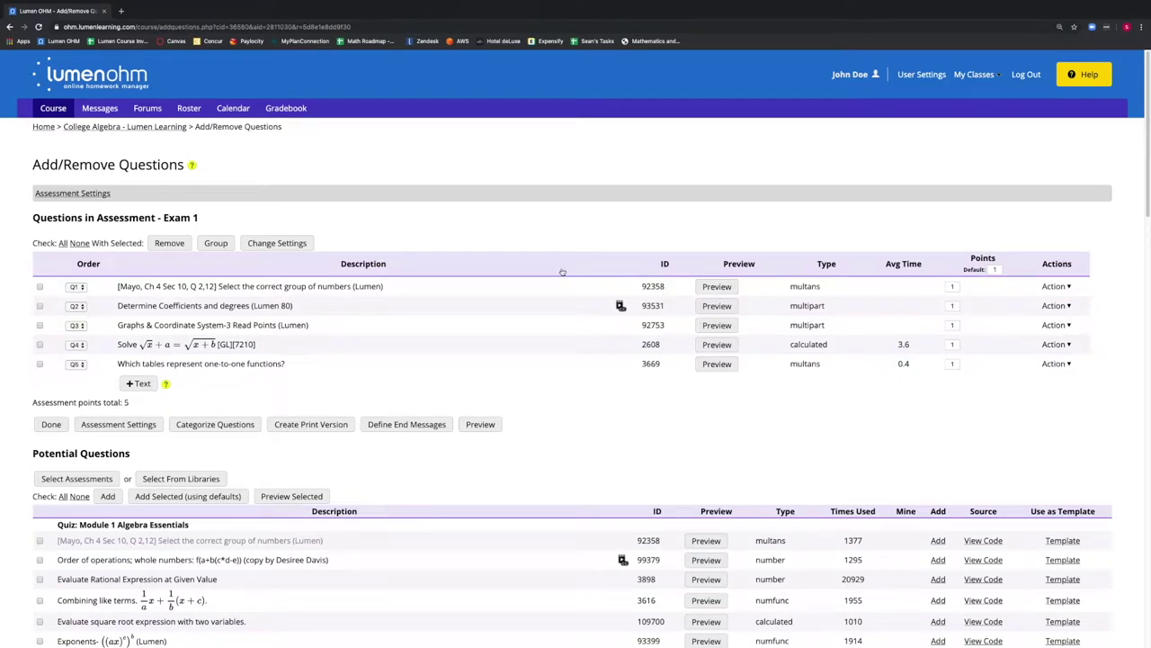
Switch the question source to the Combining like terms library and list its questions with searching of all libraries turned off.
left_click(184, 478)
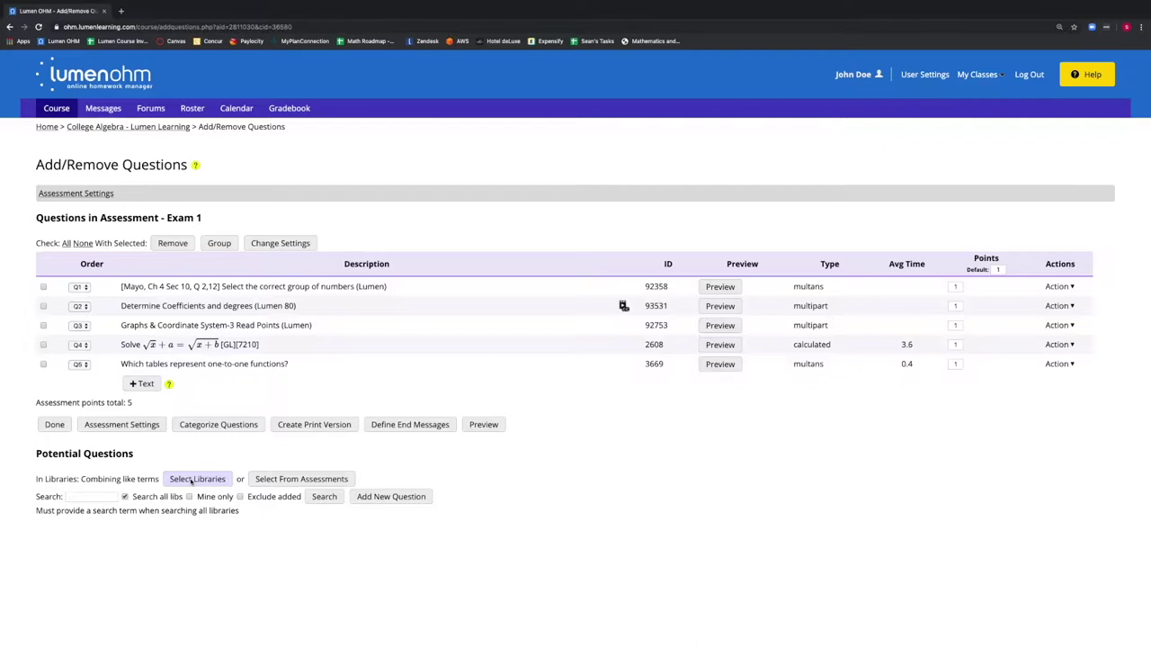
left_click(192, 479)
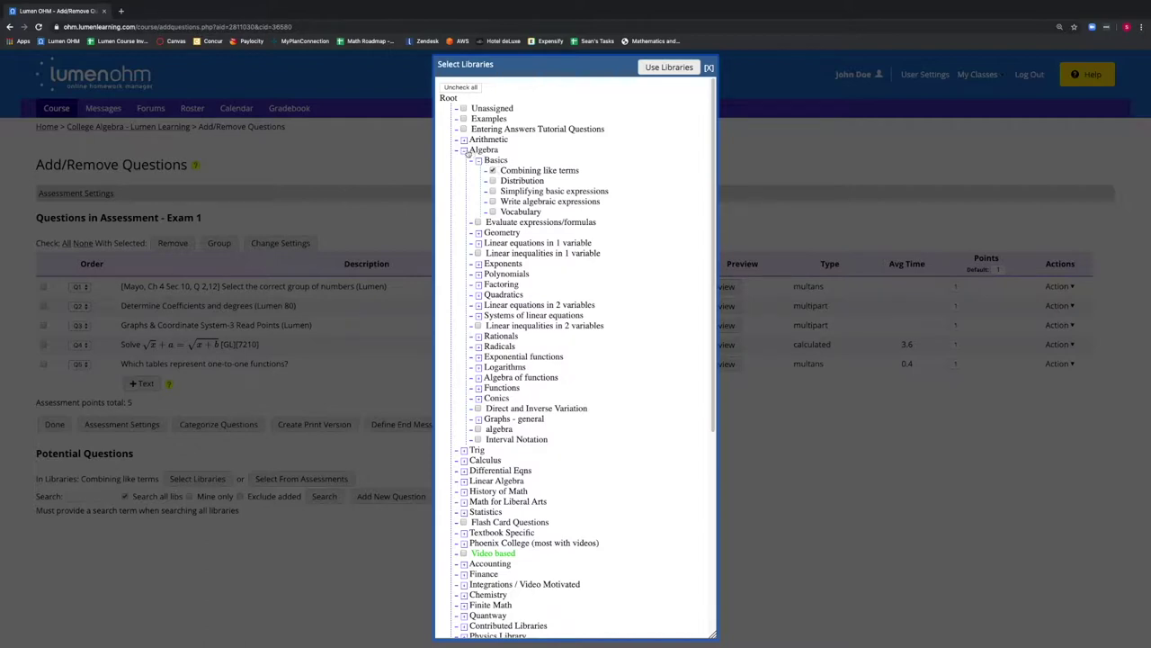
left_click(464, 141)
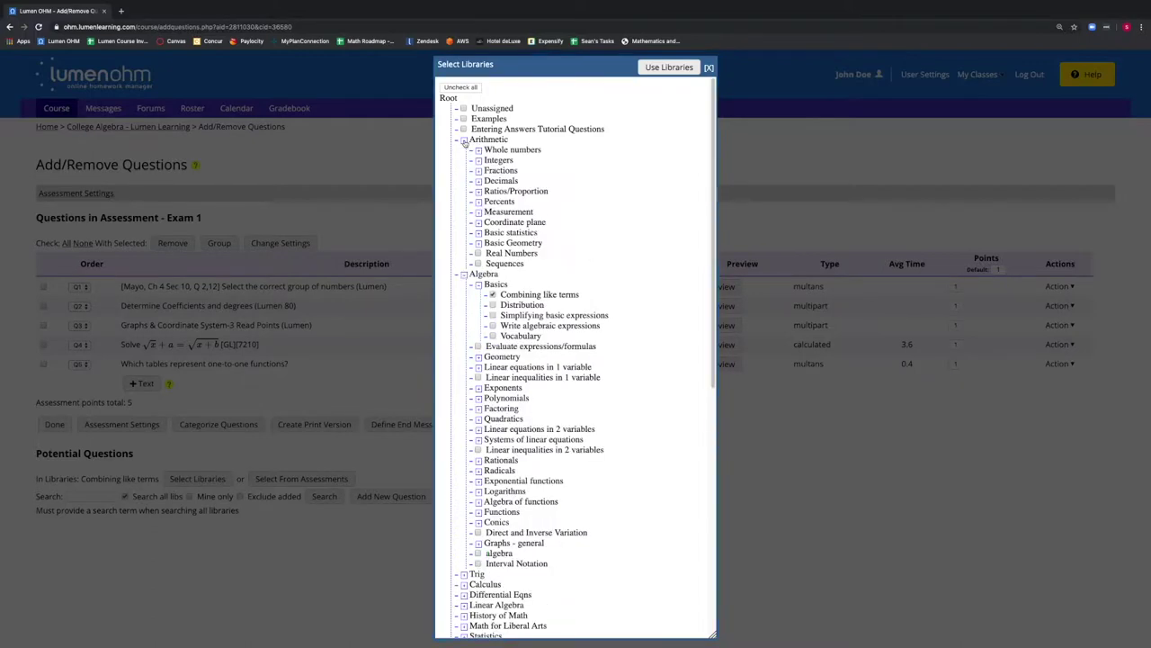
left_click(464, 140)
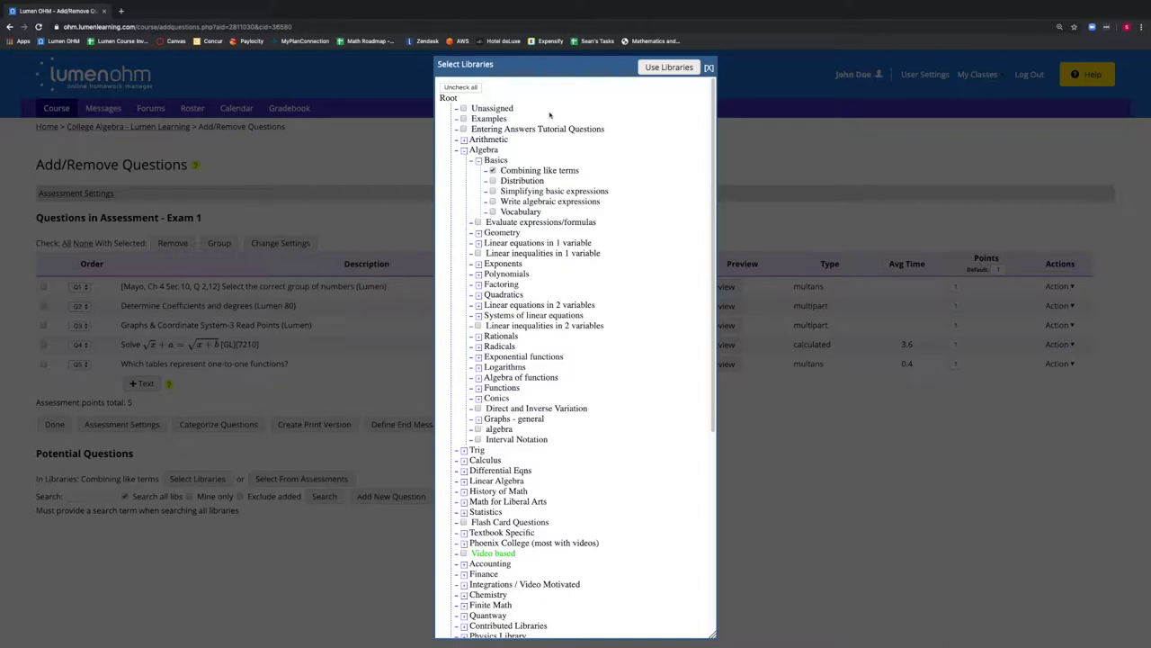
left_click(669, 67)
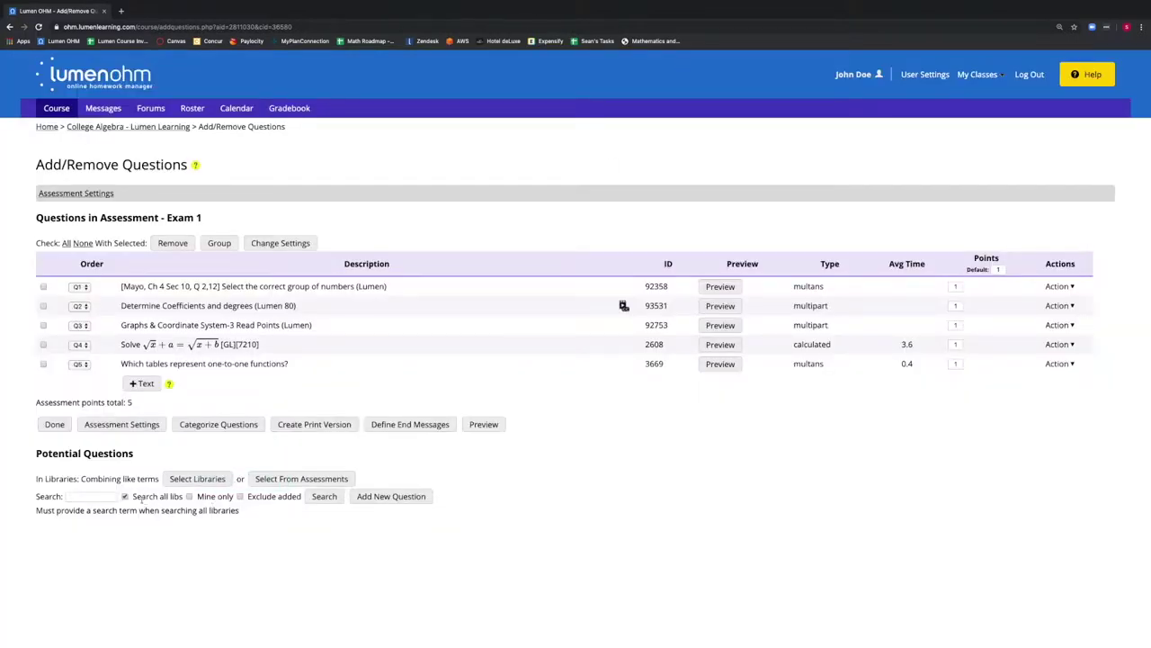
left_click(126, 497)
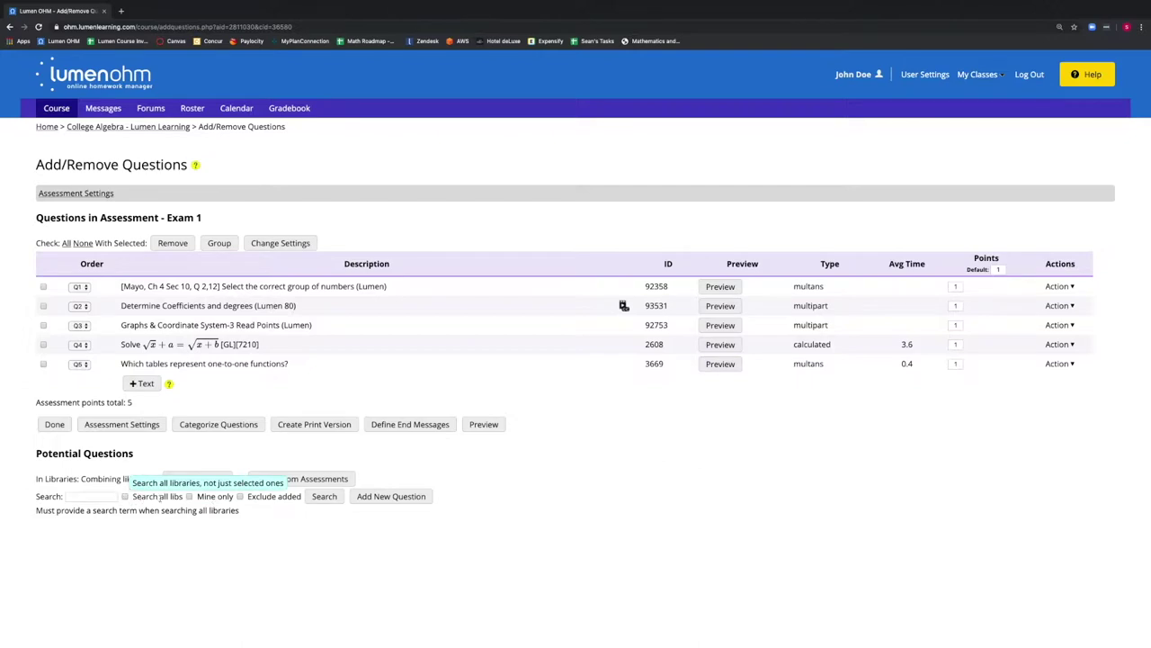
left_click(322, 496)
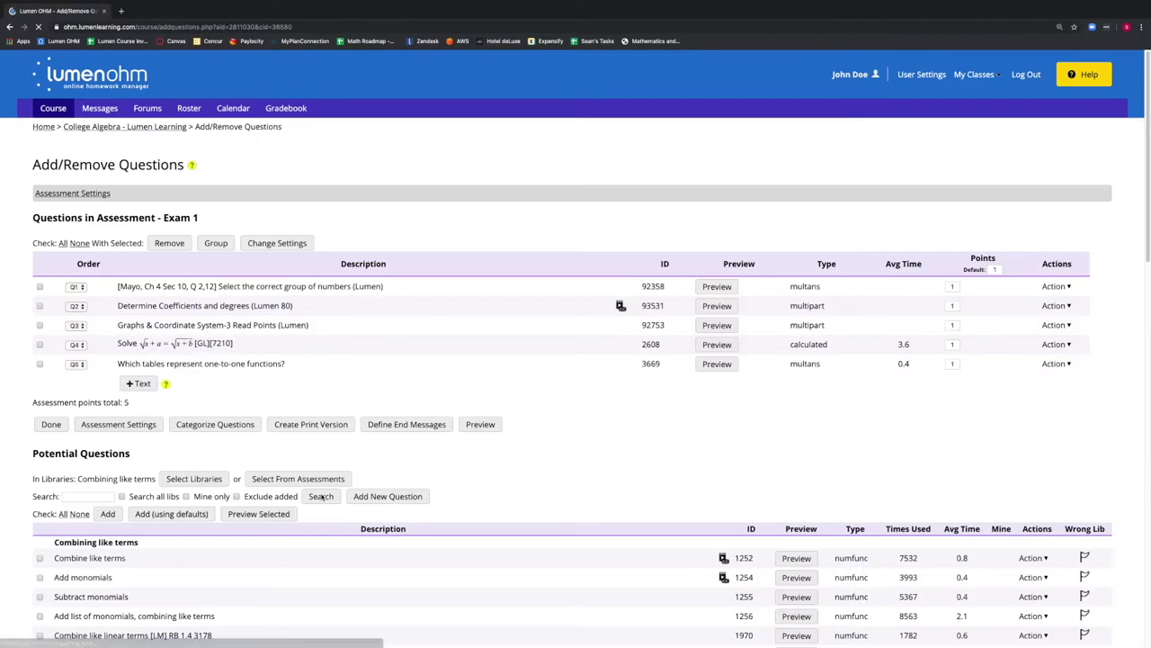
Sort the library questions by times used, highest first, and preview "Combine like terms: ax + by + c + dx + fy".
scroll(322, 497, "down", 1)
scroll(322, 496, "down", 5)
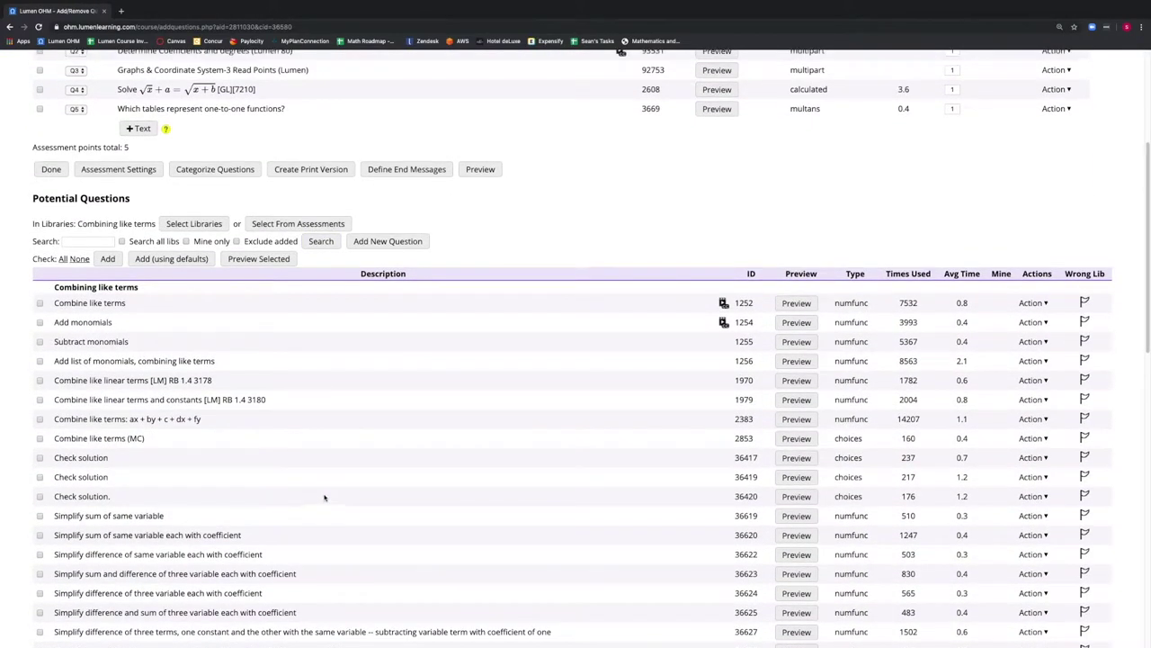
scroll(319, 496, "up", 1)
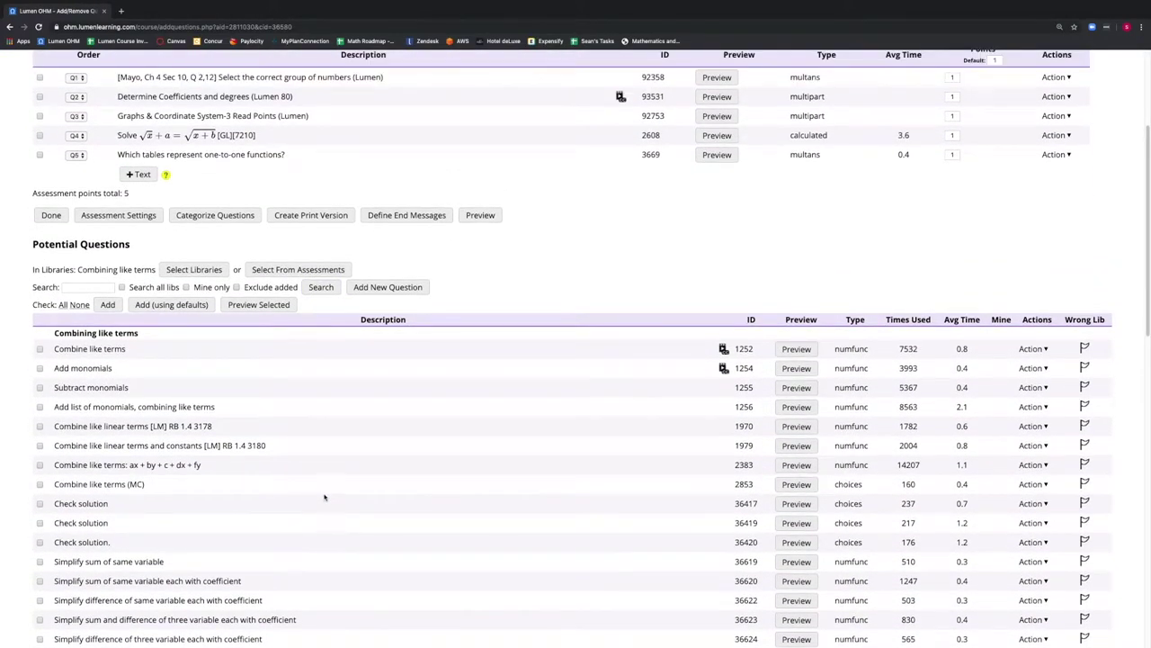
left_click(908, 320)
left_click(908, 320)
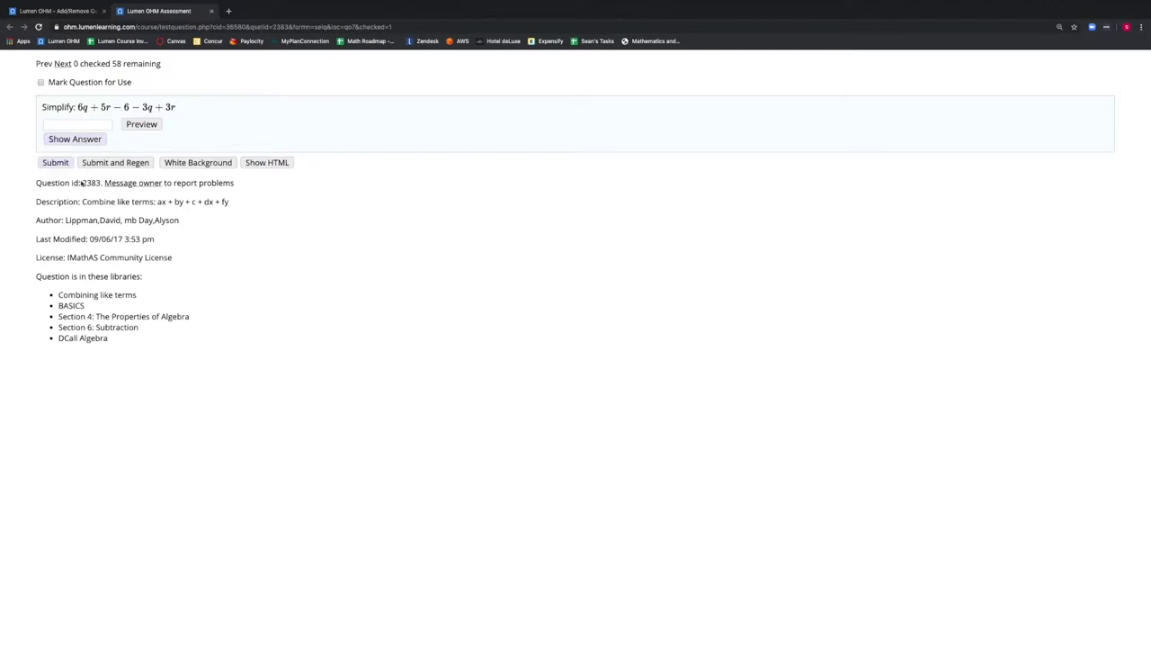
left_click(213, 11)
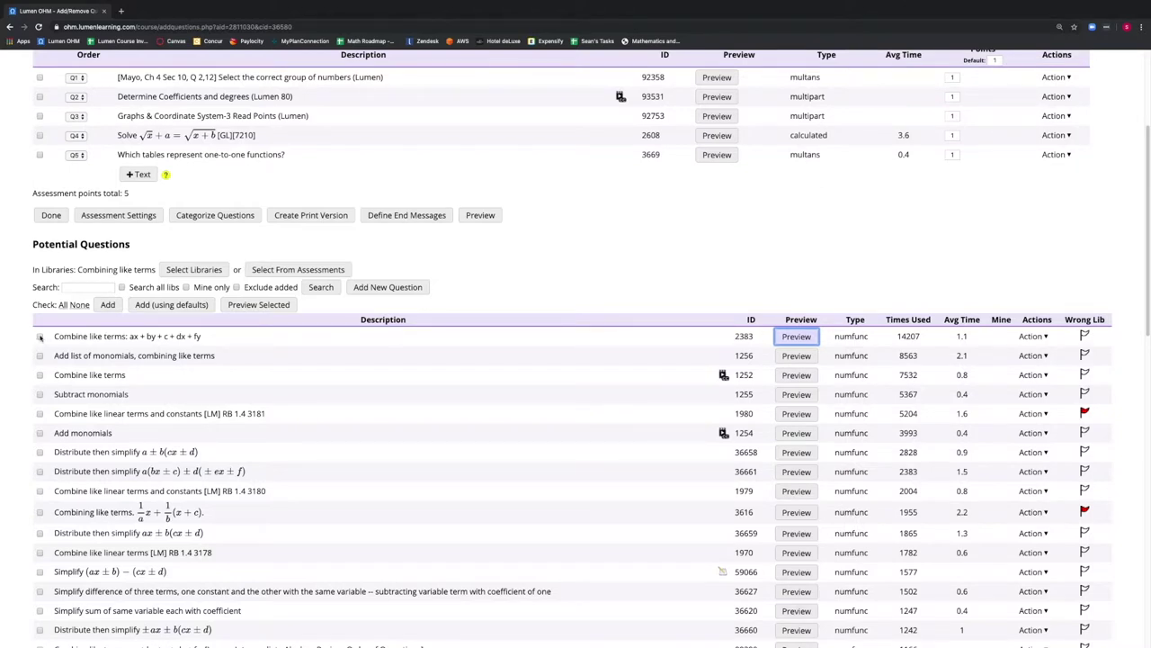
Add the question "Combine like terms: ax + by + c + dx + fy" to Exam 1 with its default question settings.
left_click(1033, 336)
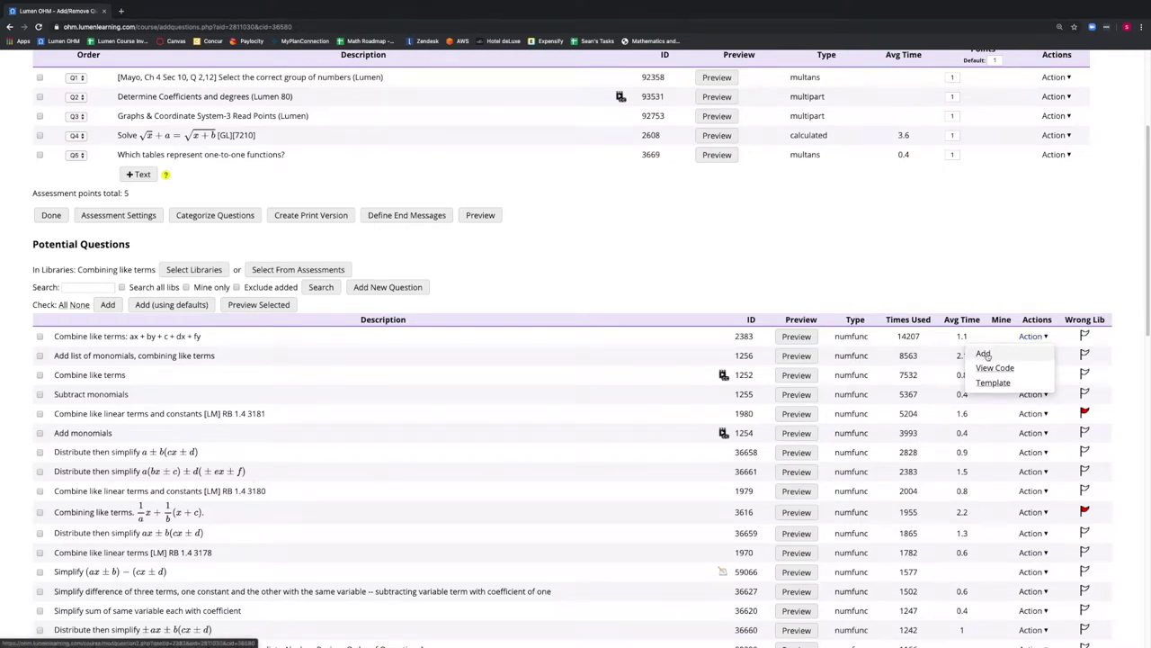
left_click(984, 354)
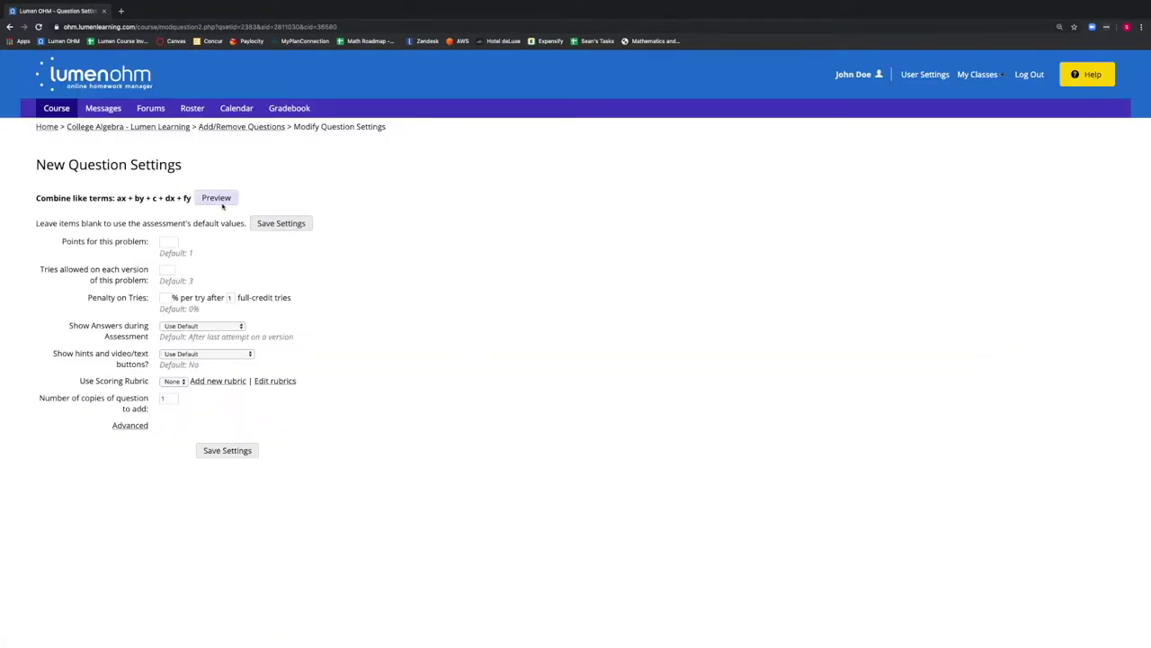
left_click(216, 450)
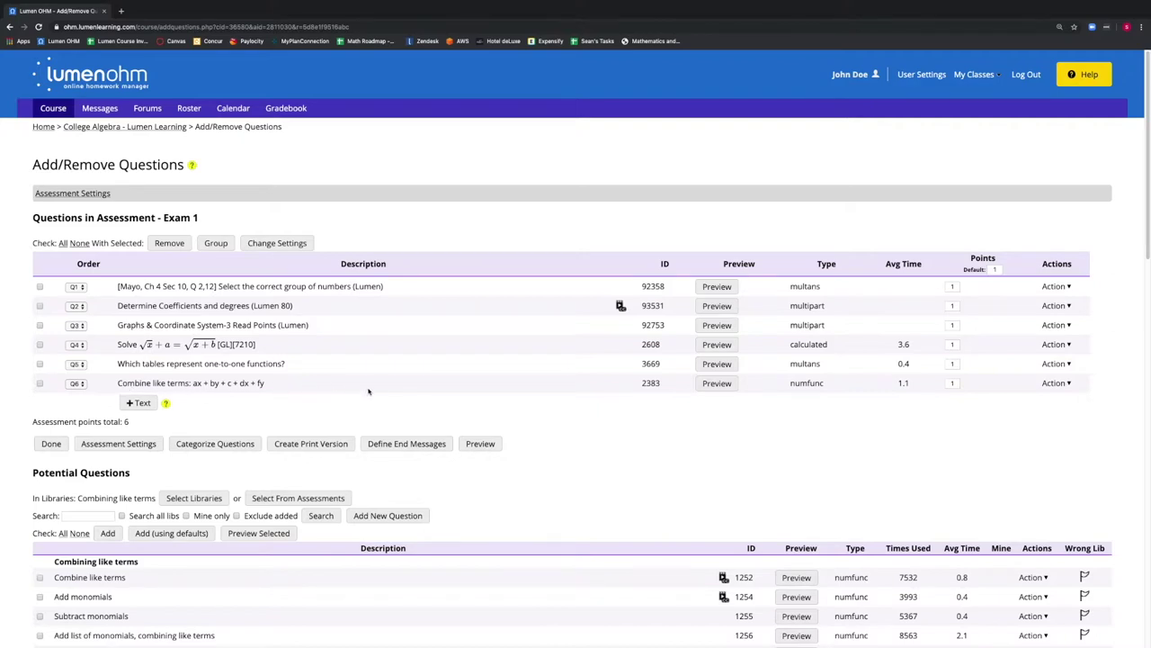
Search all libraries for potential questions matching "exponent".
scroll(372, 391, "down", 1)
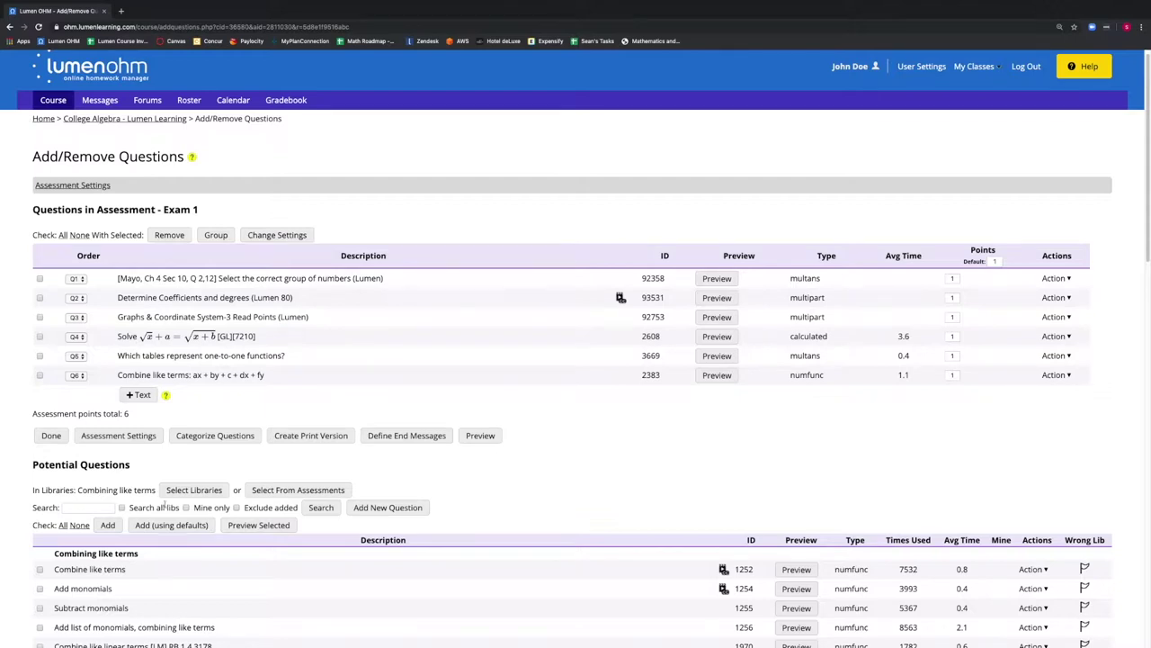
scroll(183, 465, "down", 1)
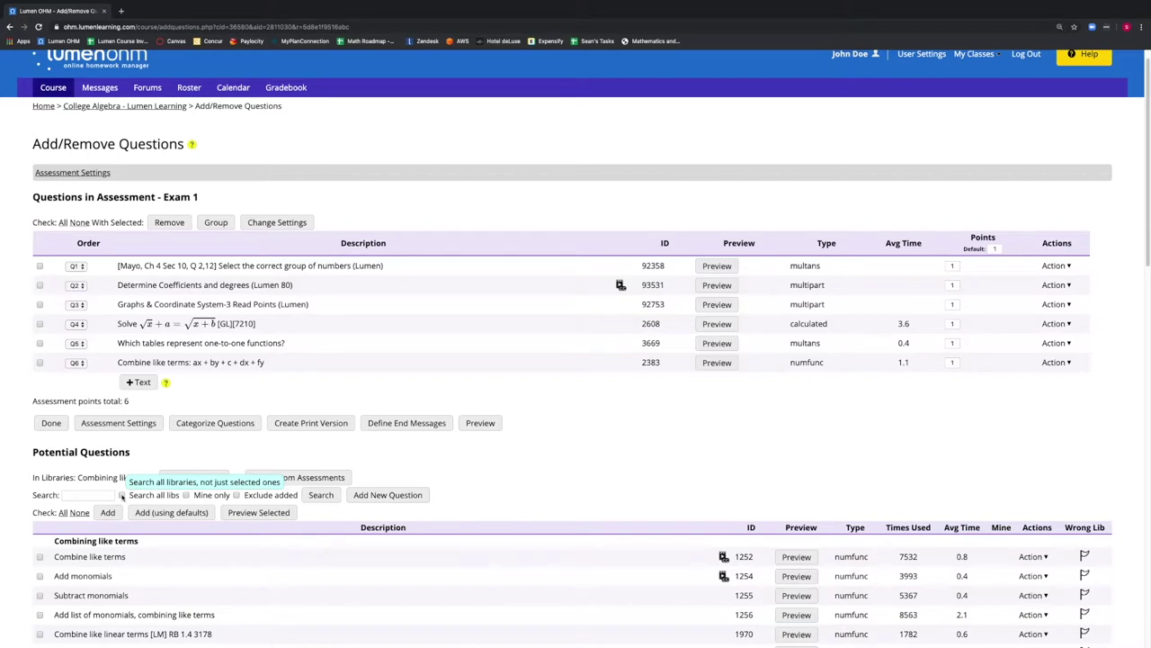
left_click(121, 495)
left_click(101, 495)
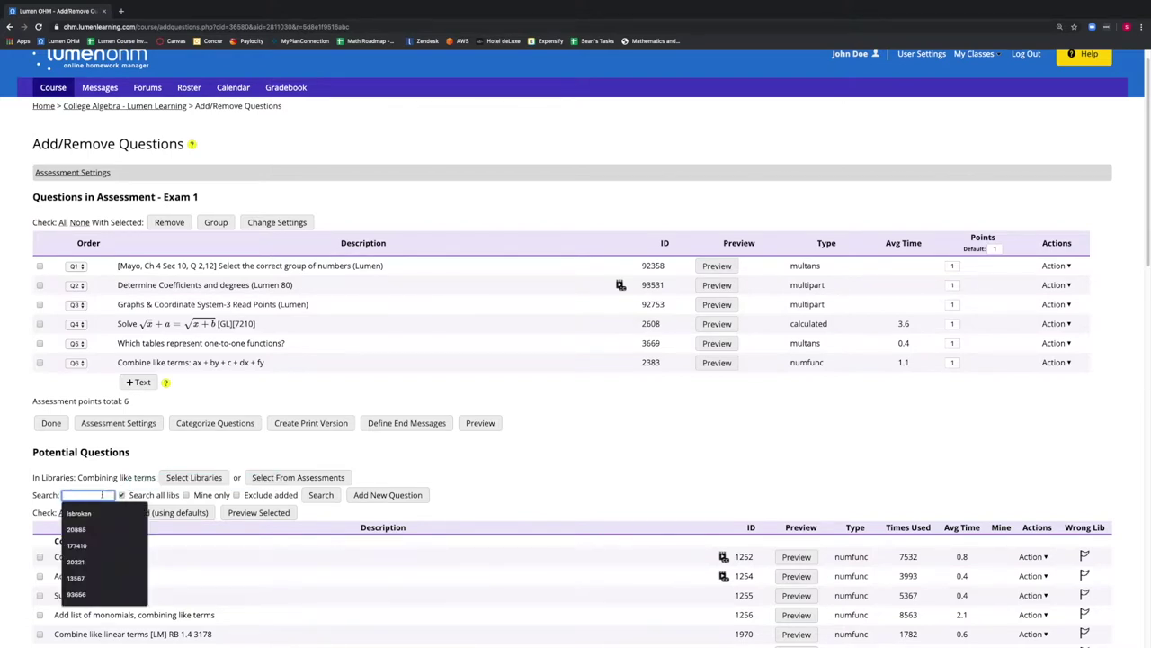
type("exp")
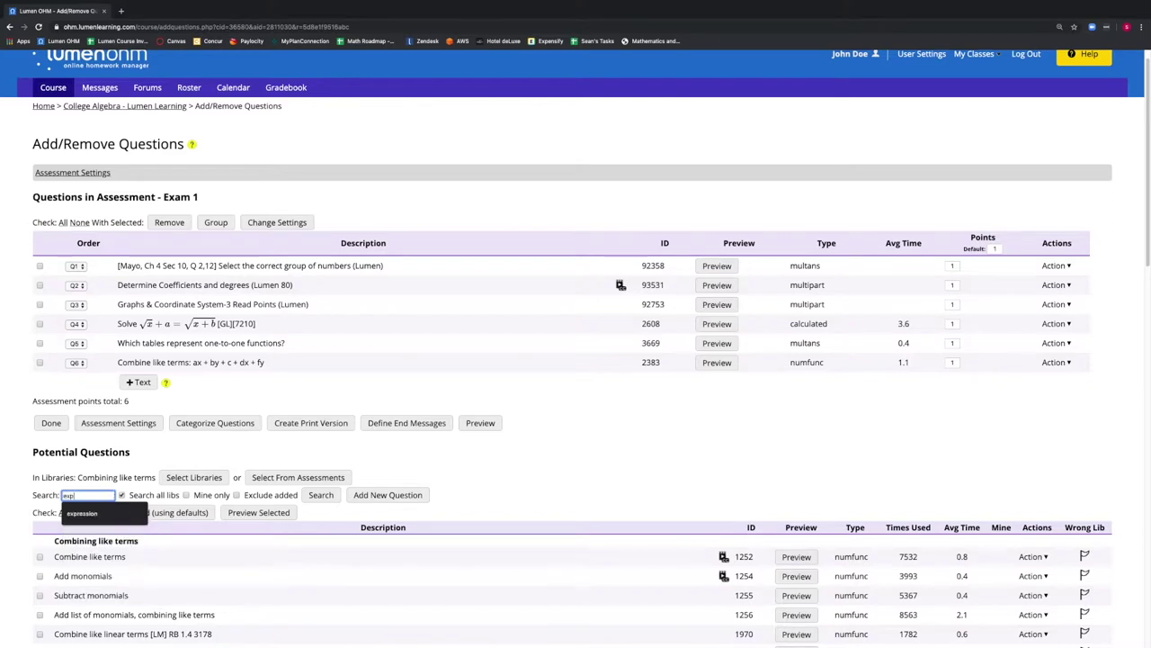
type("onent")
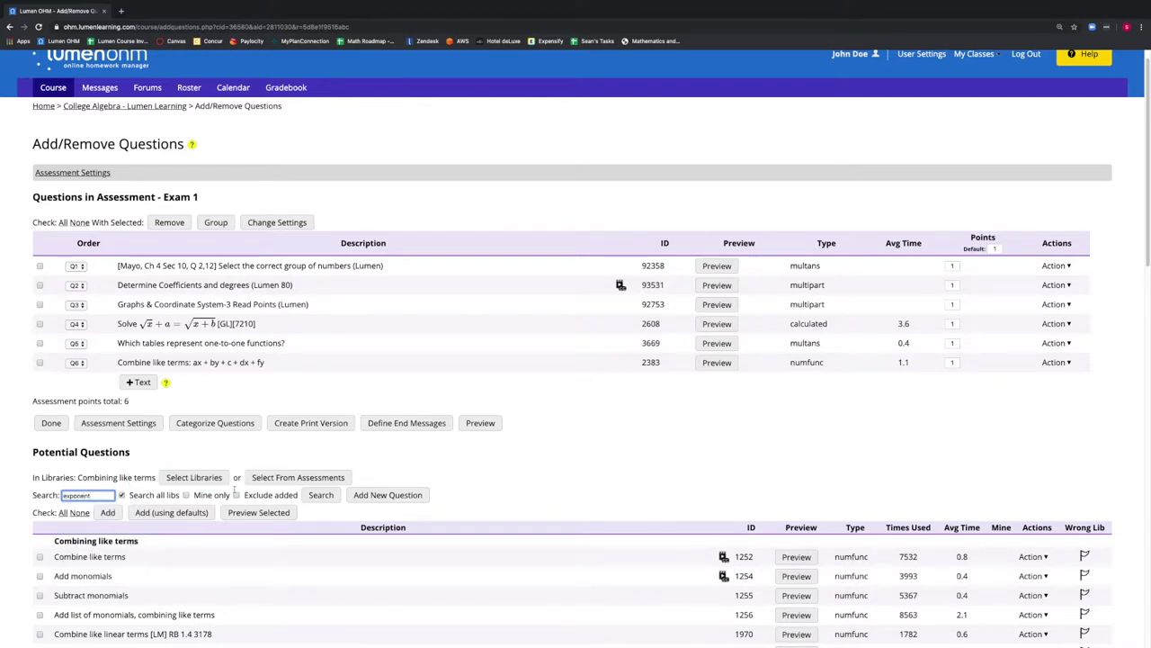
left_click(324, 494)
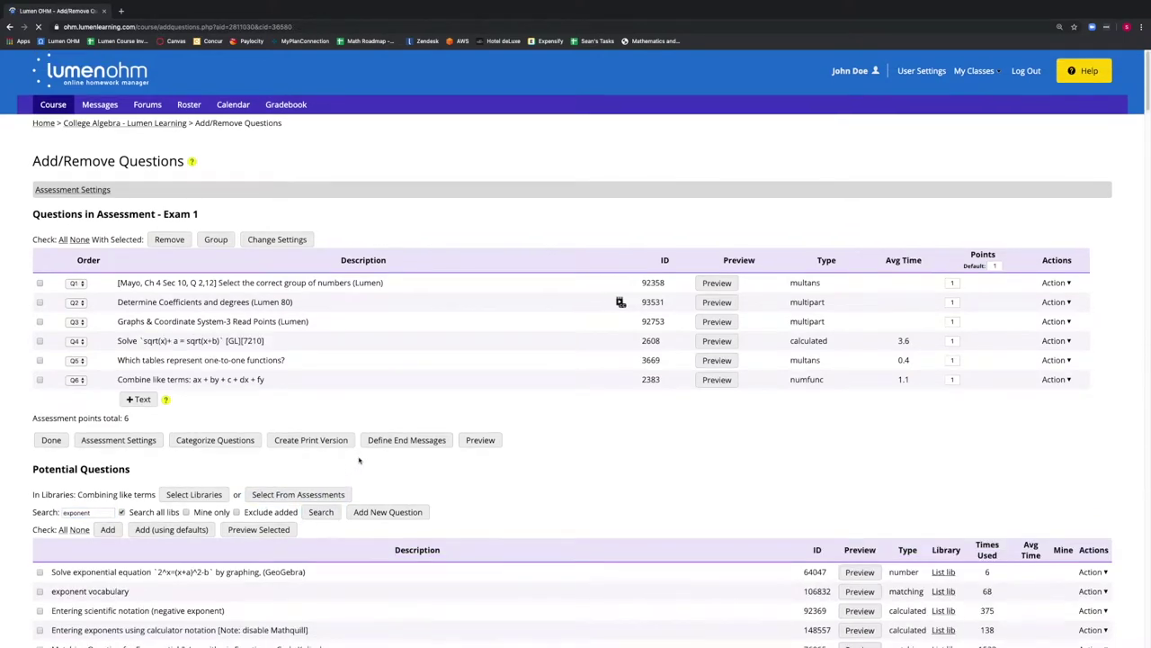
Sort the search results by times used, highest first, and preview the question "Exponent rules: (a x^m y^n z^o)(b x^p y^q)".
scroll(359, 461, "down", 2)
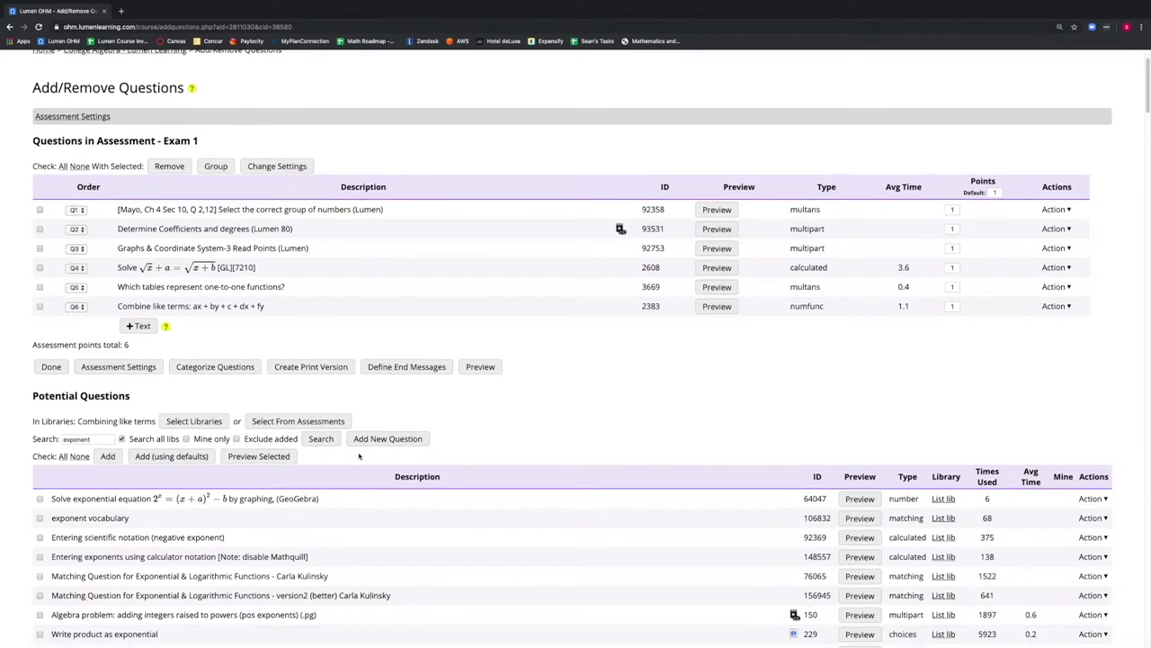
scroll(359, 457, "down", 1)
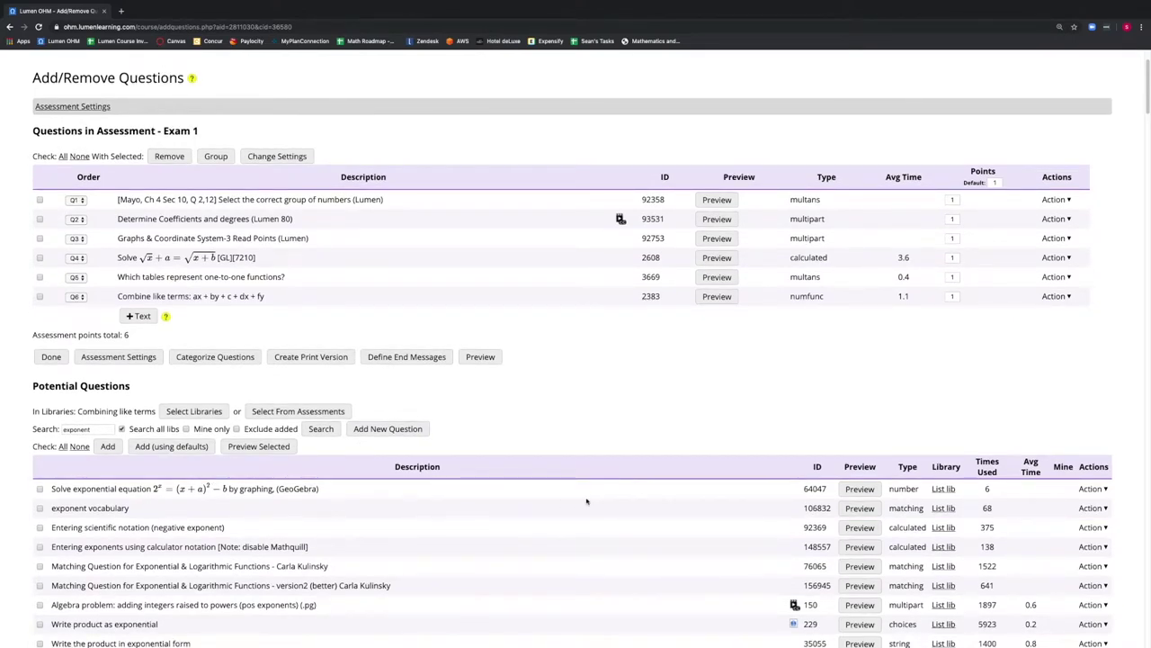
left_click(987, 466)
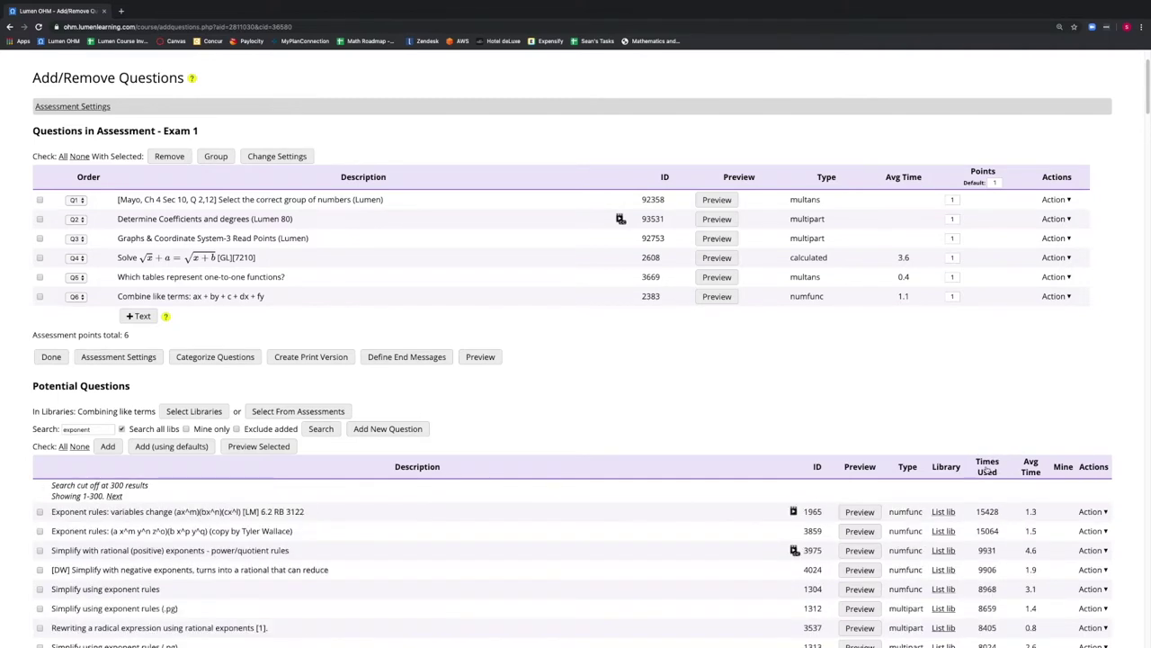
scroll(269, 508, "down", 1)
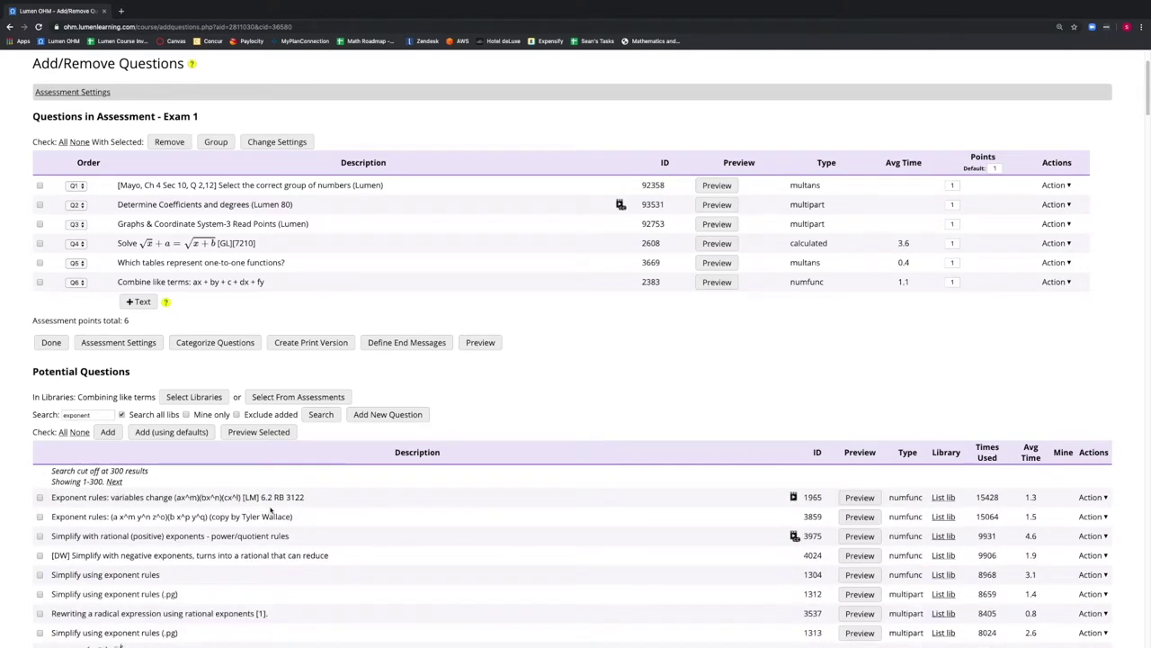
scroll(271, 510, "down", 1)
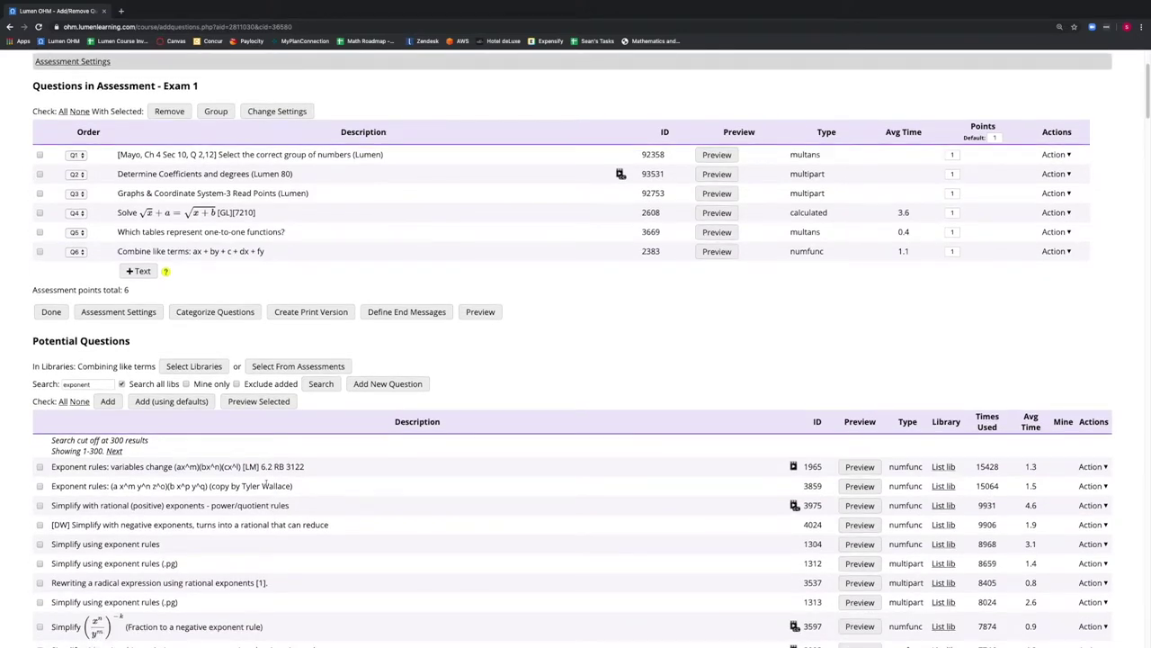
left_click(859, 486)
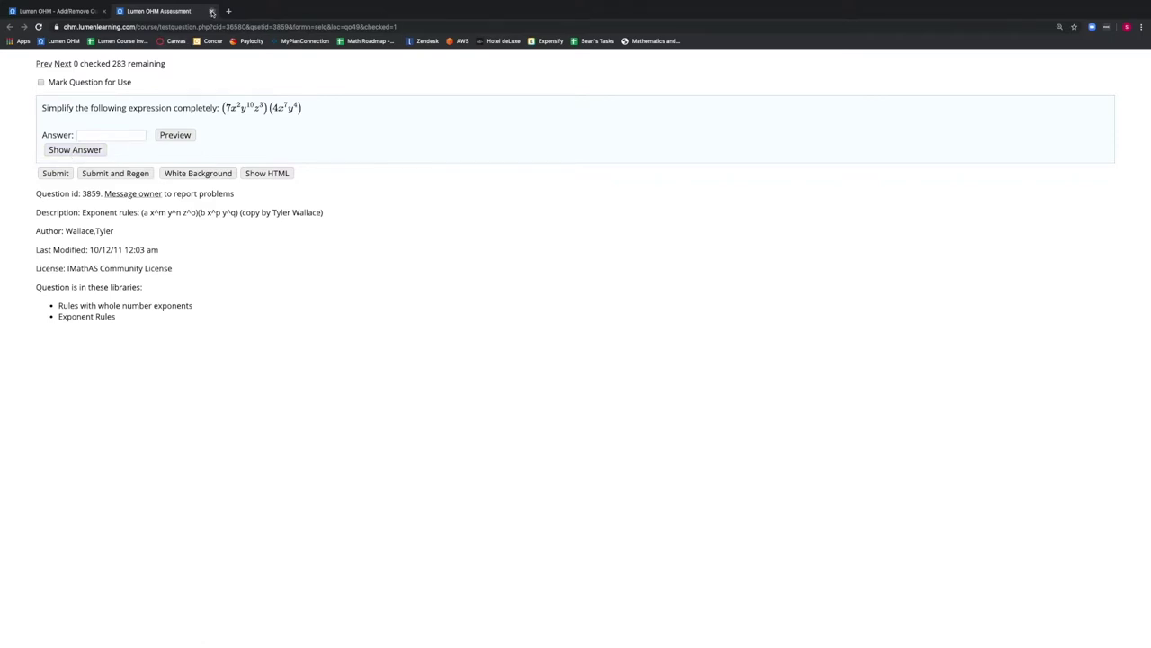
left_click(212, 12)
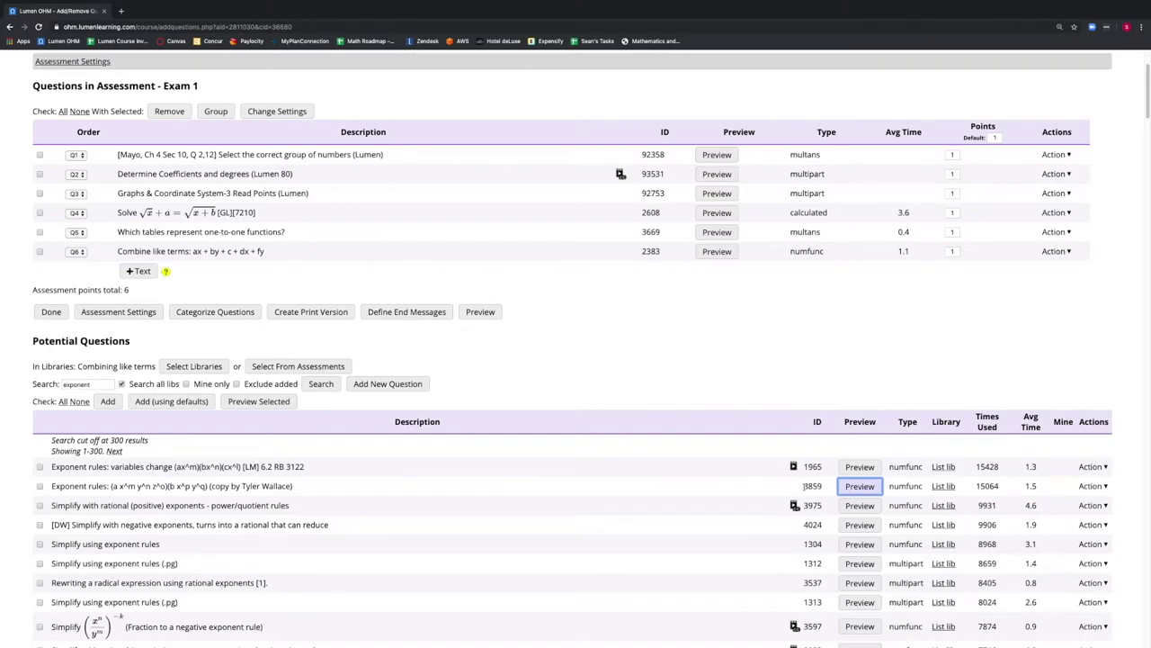
Add the question "Exponent rules: (a x^m y^n z^o)(b x^p y^q)" to Exam 1 using the default settings.
left_click(40, 485)
left_click(181, 401)
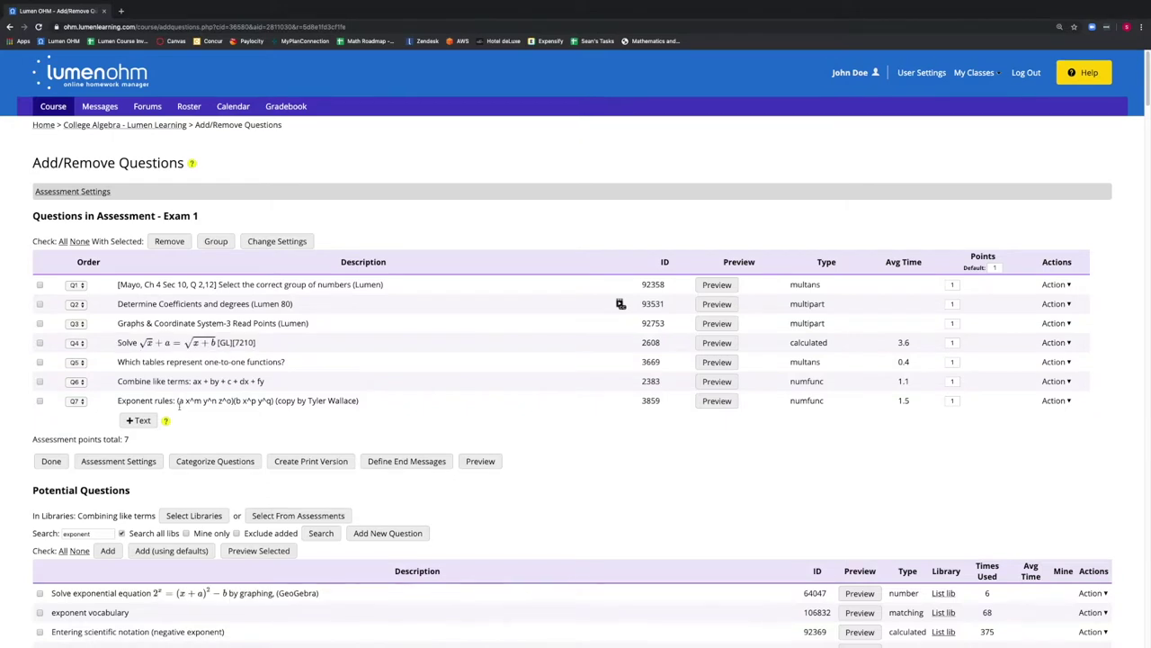
left_click(174, 459)
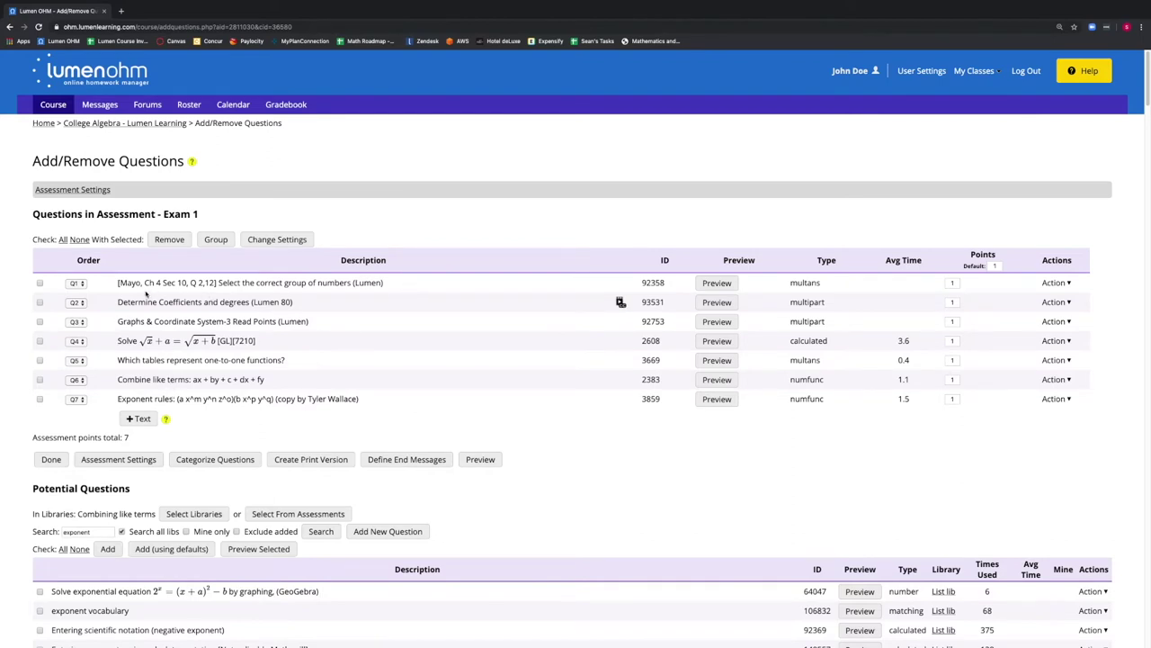
Reorder Exam 1 by moving "Select the correct group of numbers" to Q7 and "Combine like terms: ax + by + c + dx + fy" to Q6.
left_click(79, 282)
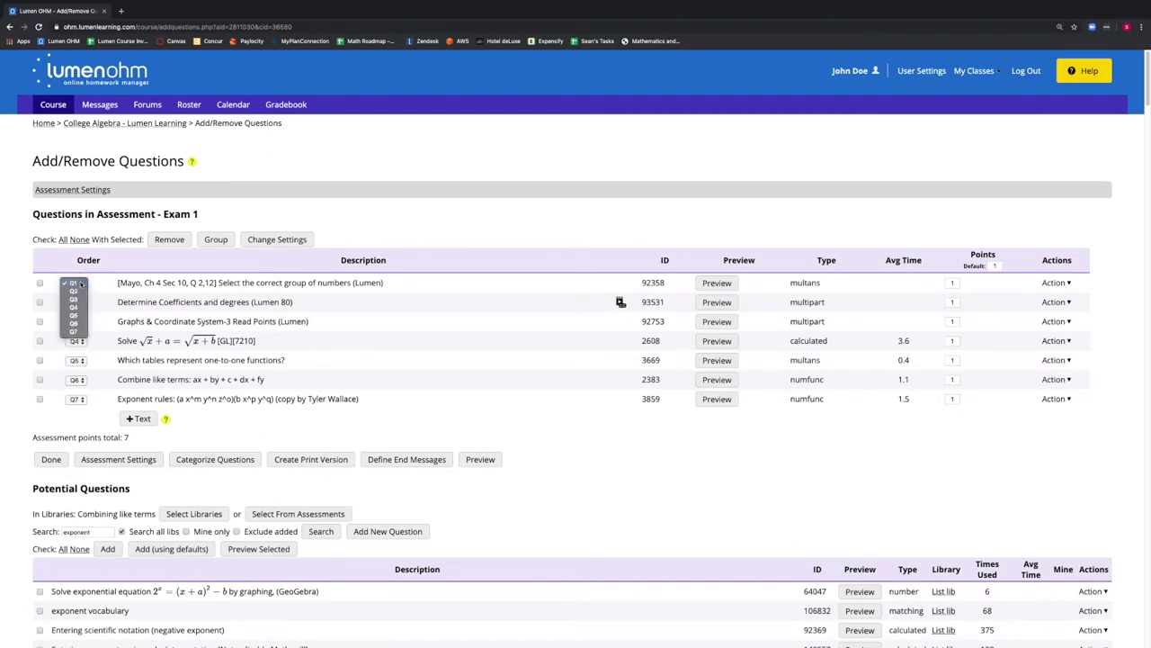
left_click(80, 284)
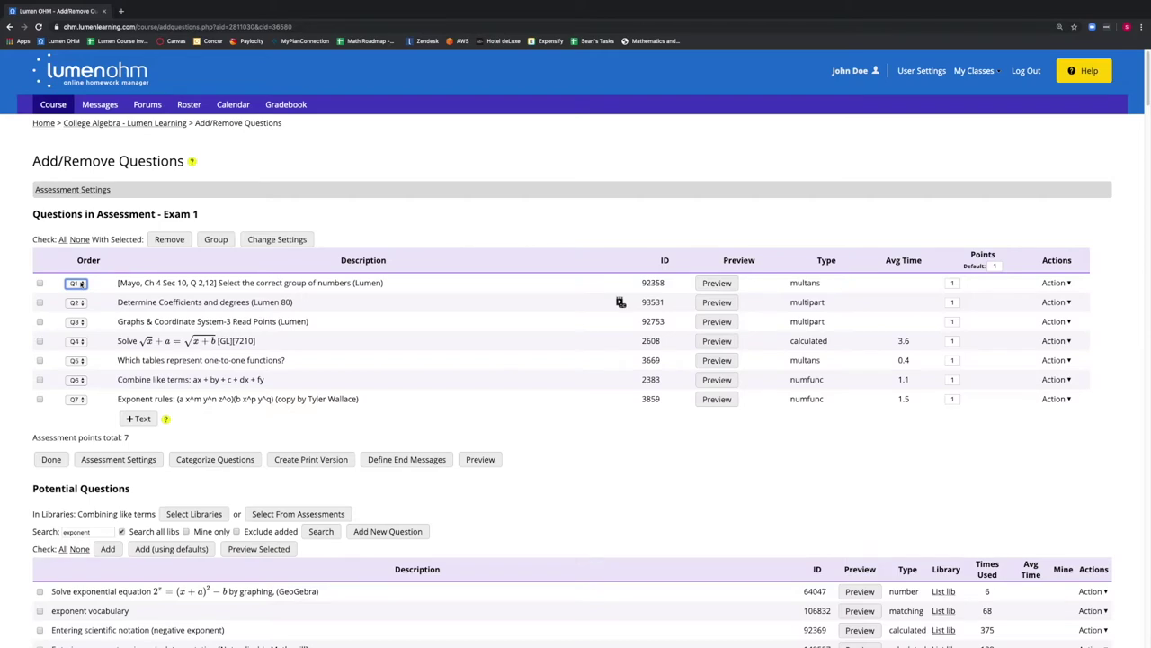
left_click(81, 283)
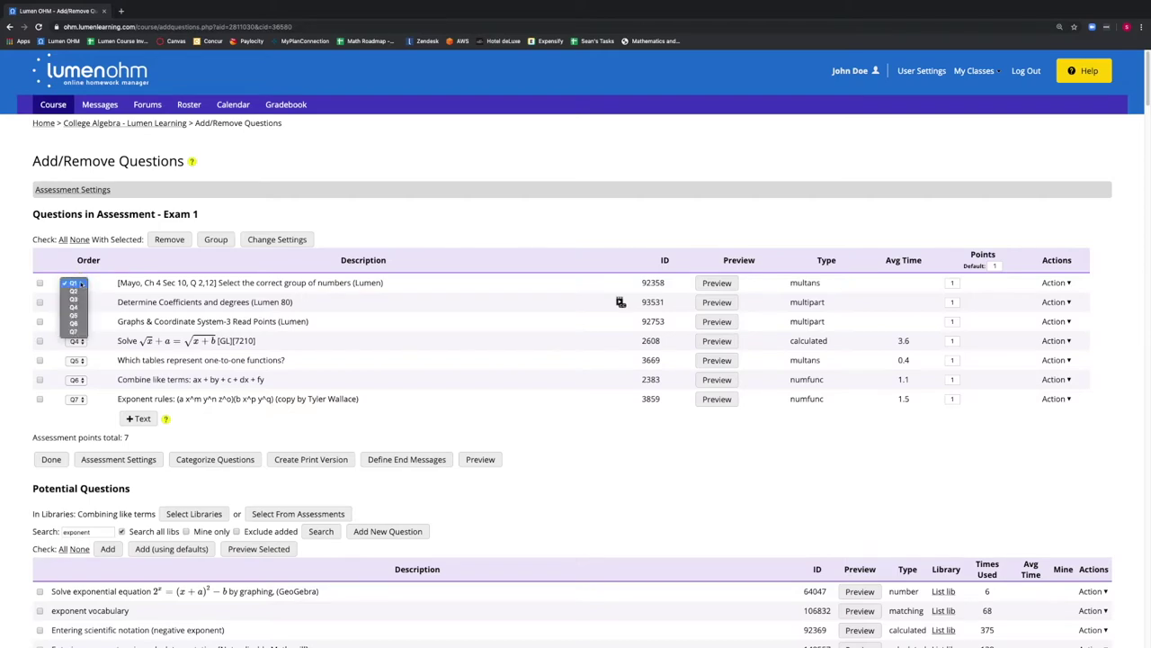
left_click(78, 332)
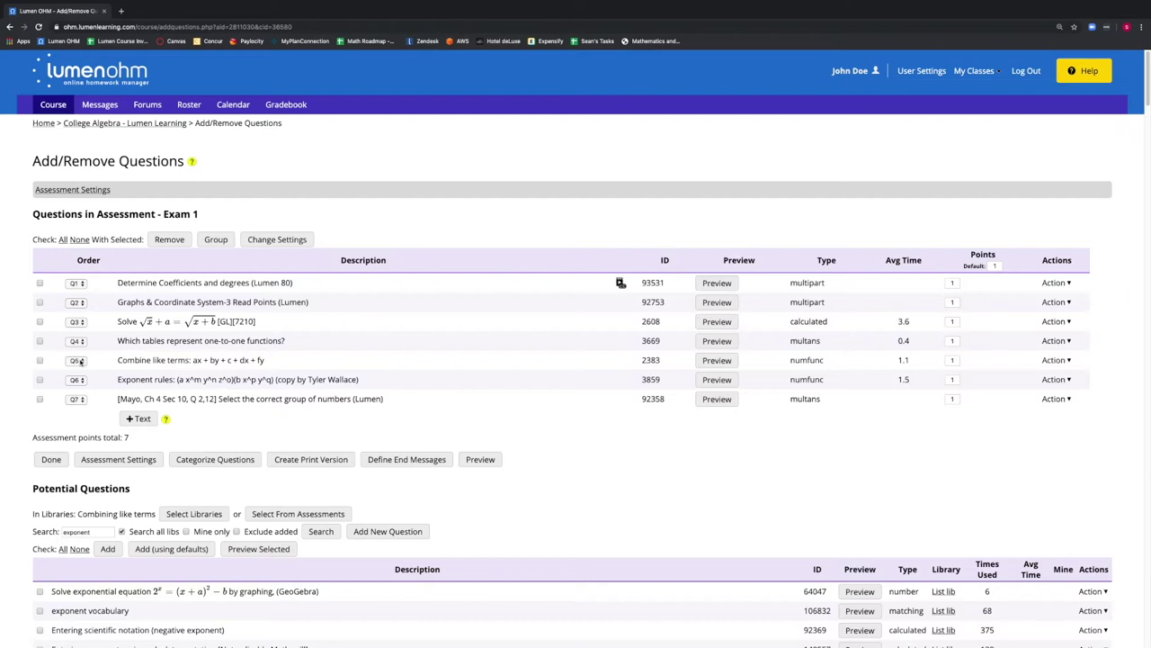
left_click(77, 359)
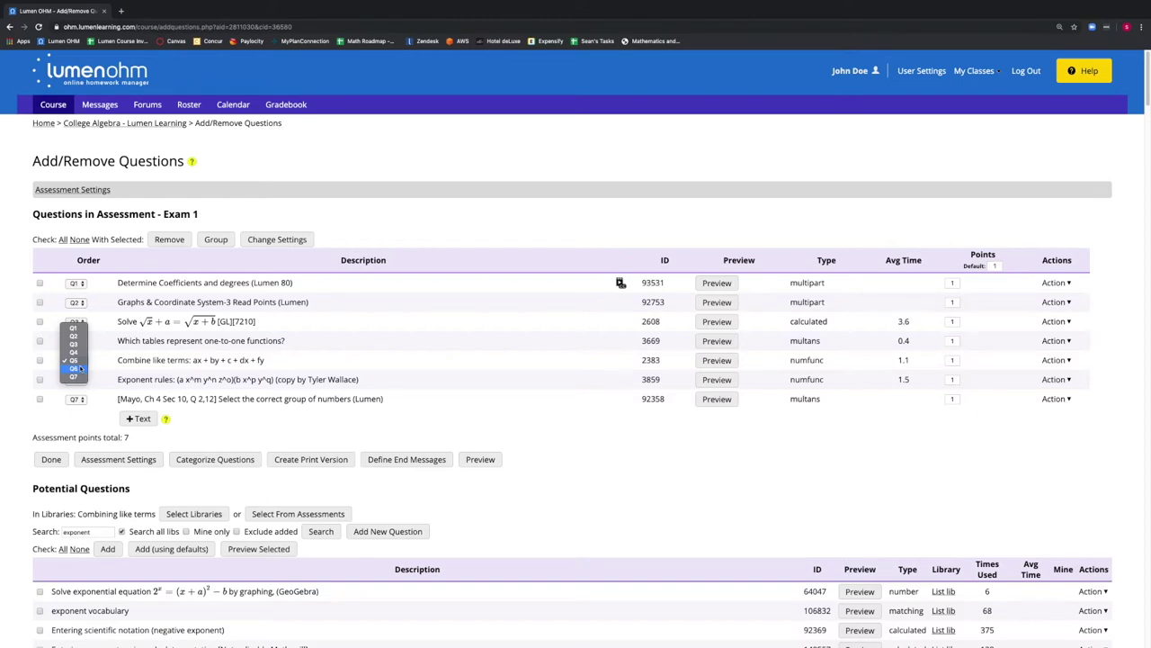
left_click(80, 367)
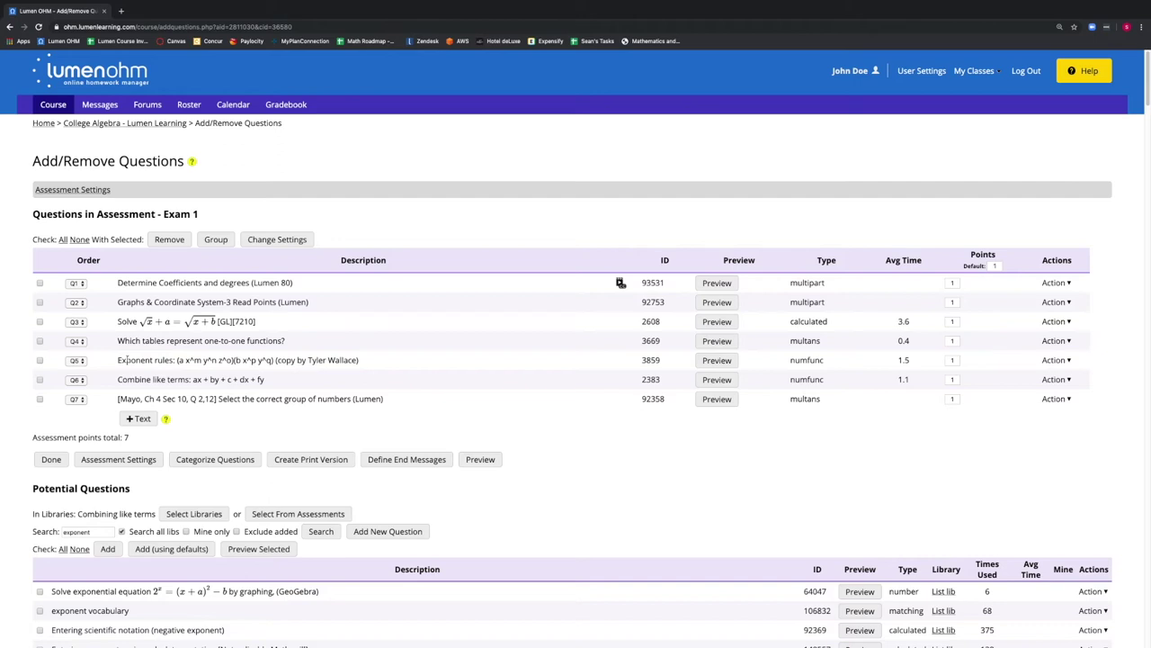
Preview the Exam 1 assessment and view questions 1, 2, 3, 4 and 7.
left_click(479, 460)
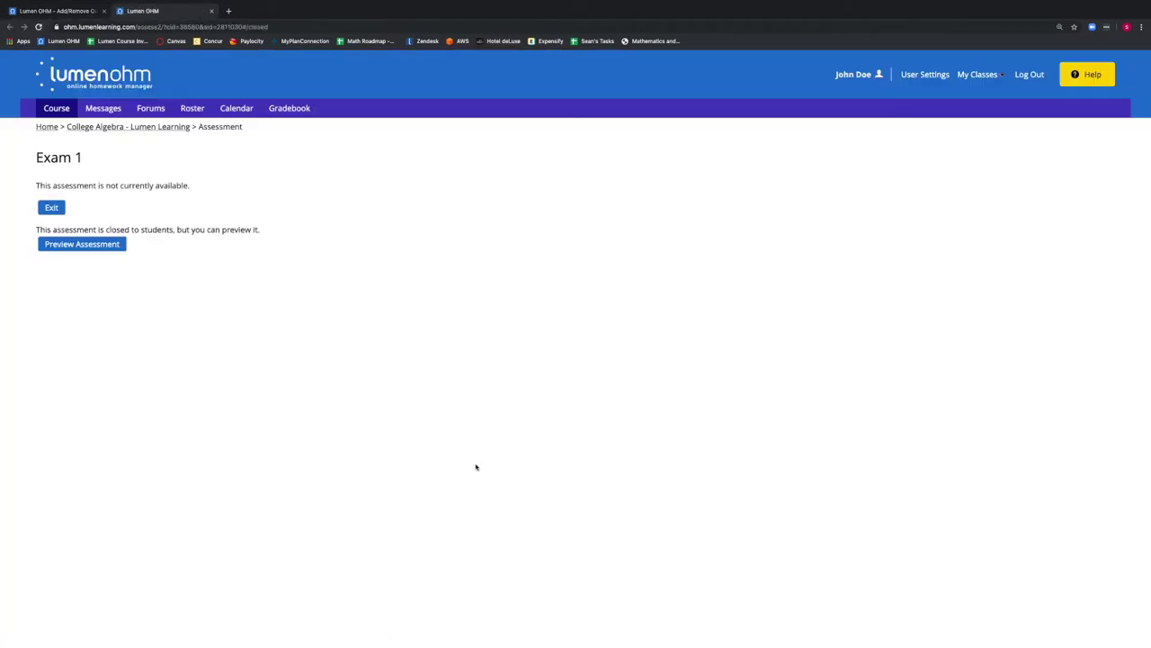
left_click(94, 245)
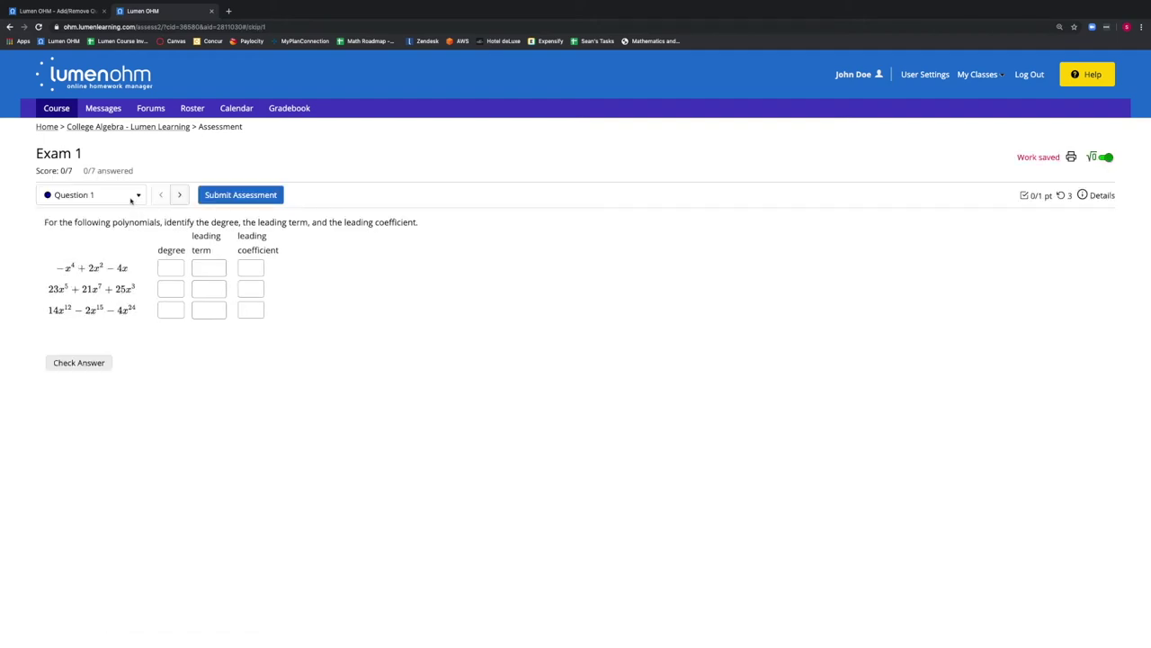
left_click(130, 196)
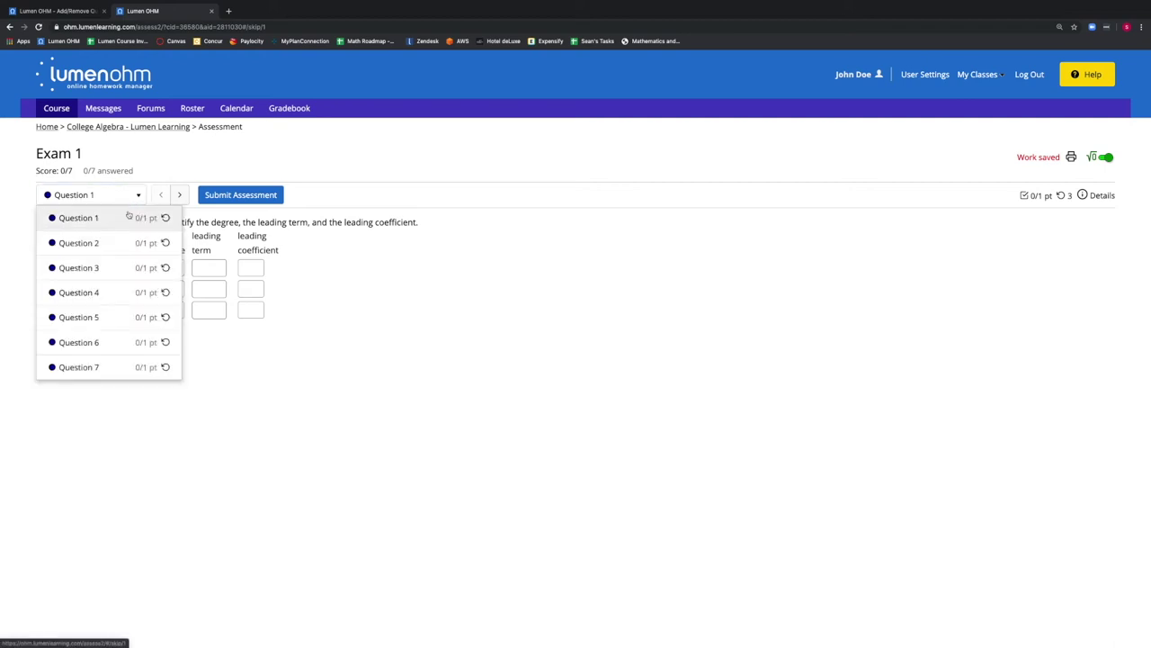
left_click(111, 239)
left_click(135, 195)
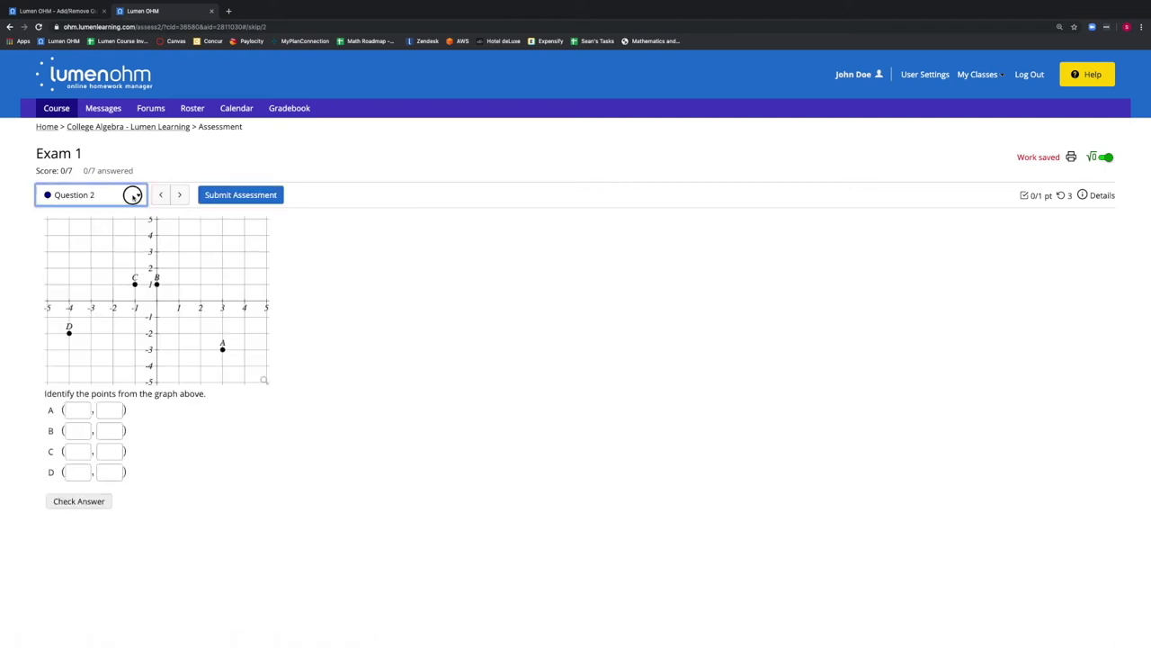
left_click(105, 267)
left_click(118, 198)
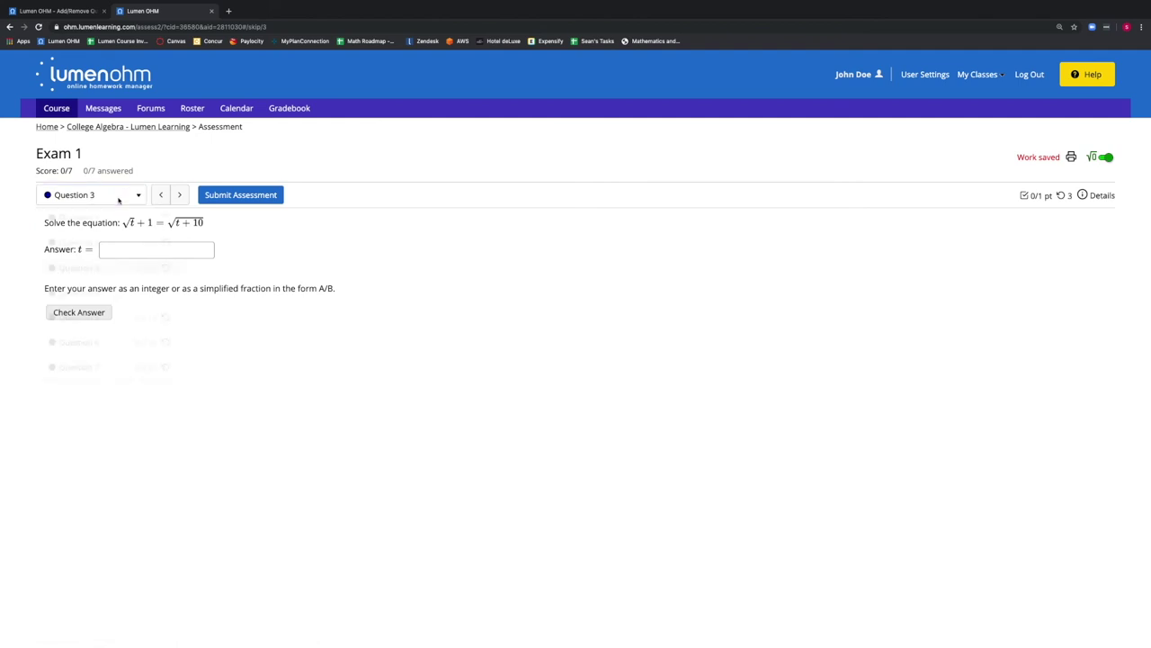
left_click(99, 293)
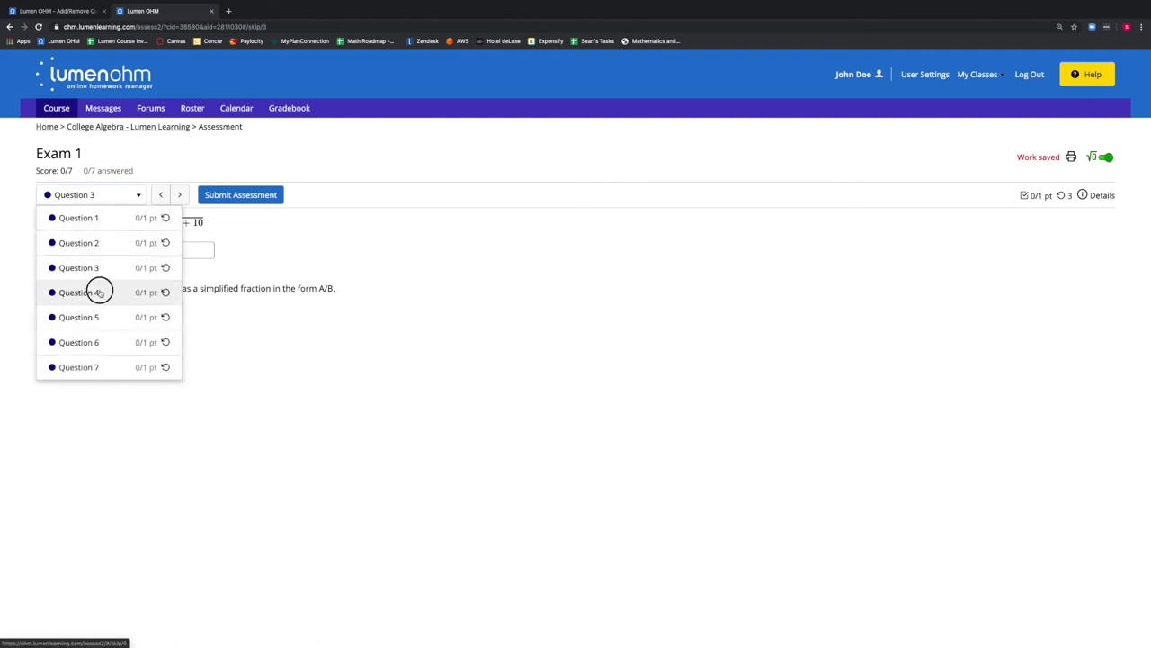
left_click(114, 195)
left_click(101, 367)
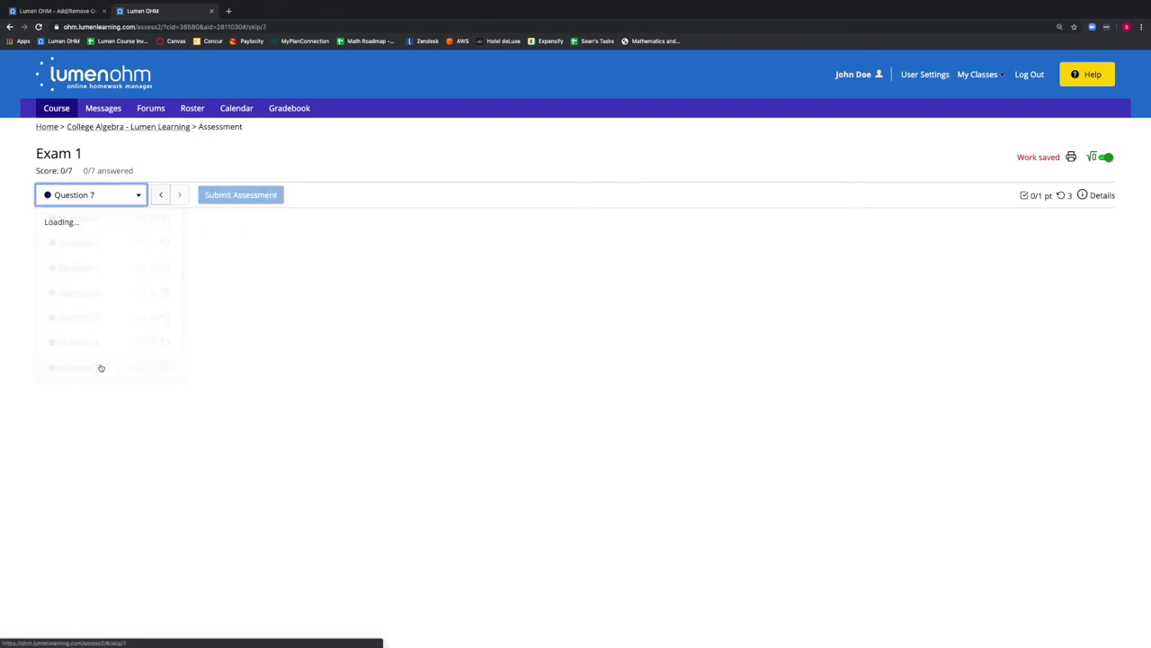